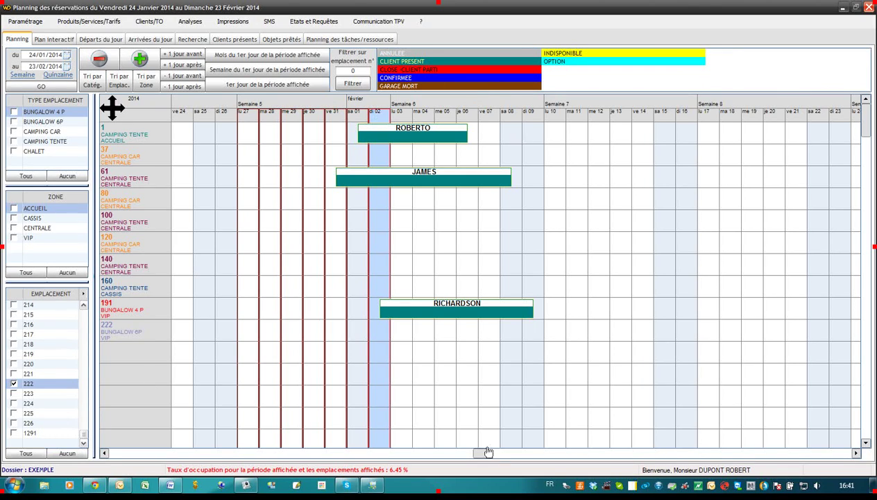
# Step: Search the interactive campsite plan for available pitches that have the AVEC BORNE ELECTRIQUE characteristic
pyautogui.click(54, 40)
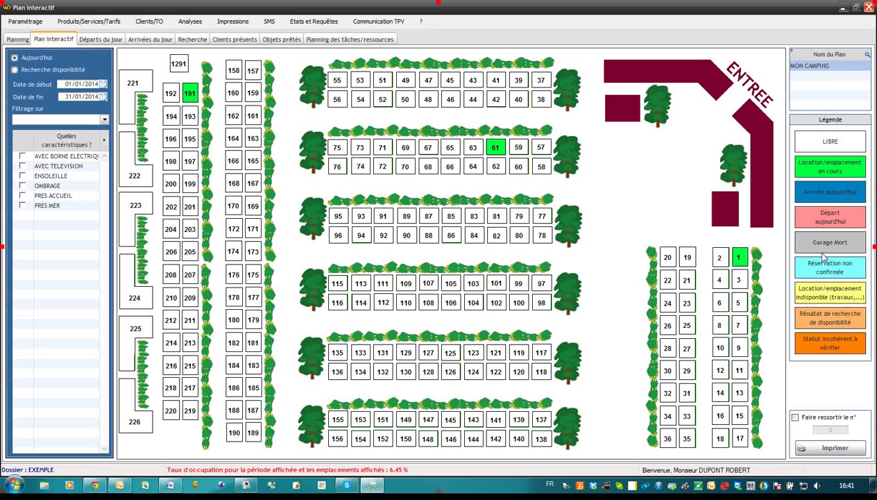
pyautogui.click(34, 72)
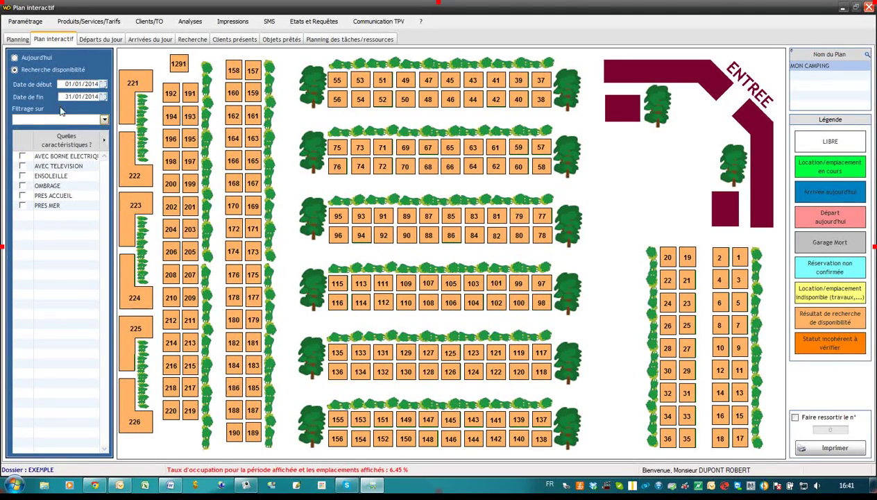
pyautogui.click(23, 157)
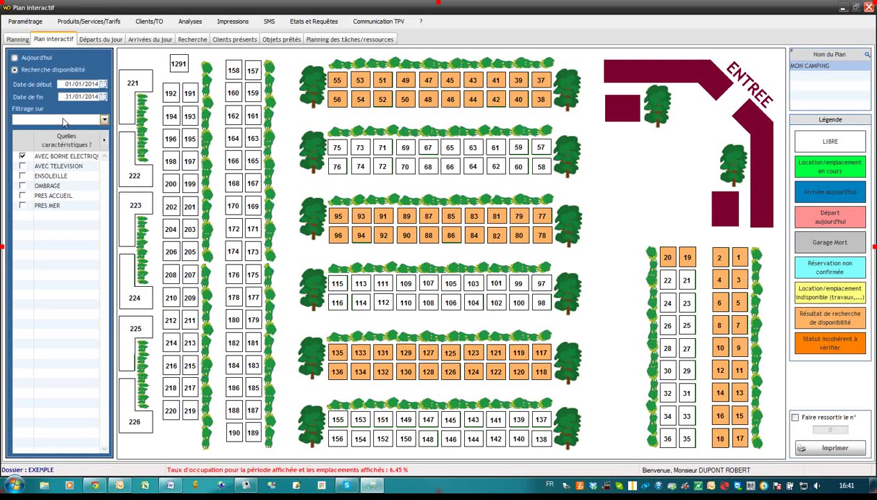
# Step: View the day's departures and arrivals, reservation search, clients present, lent objects and the task and resource planning
pyautogui.click(101, 40)
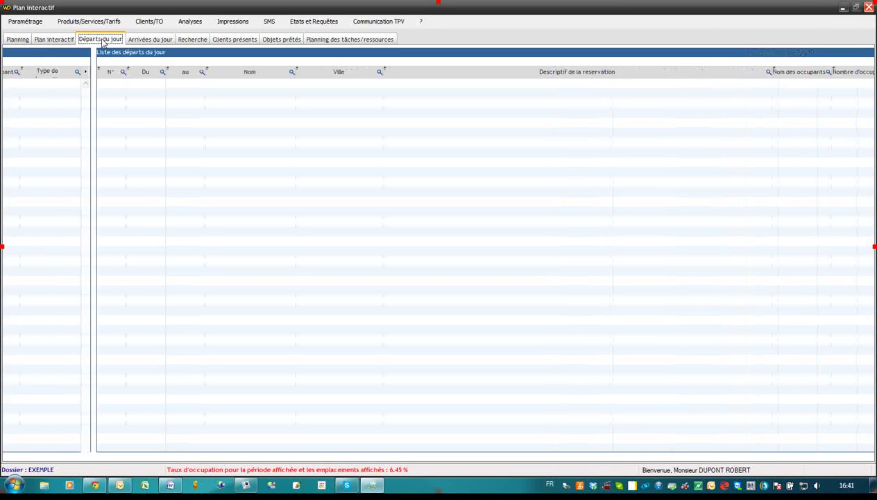
pyautogui.click(147, 42)
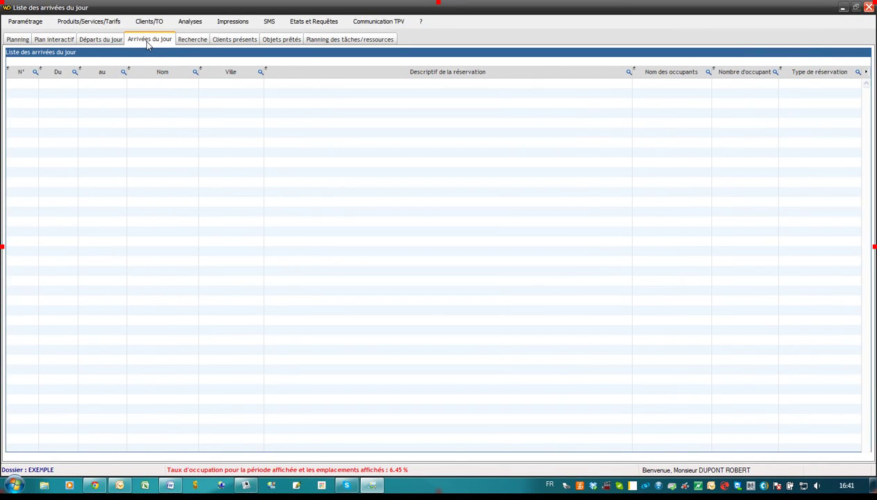
pyautogui.click(193, 41)
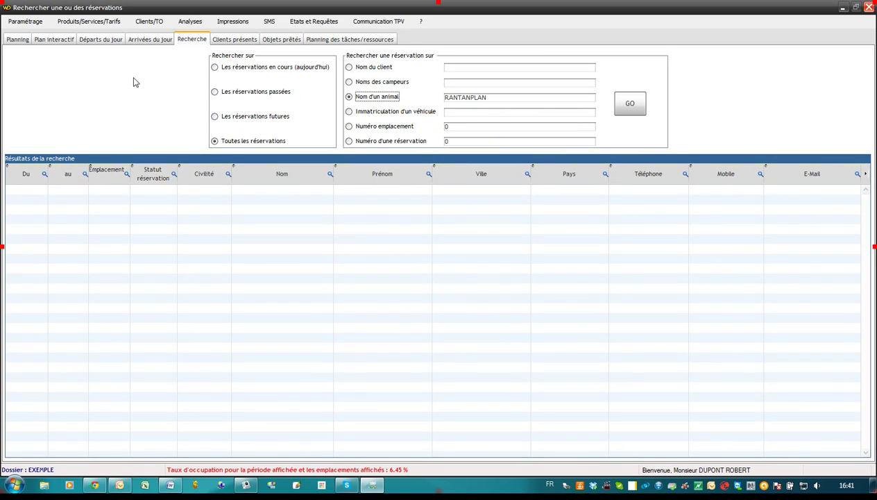
pyautogui.click(234, 40)
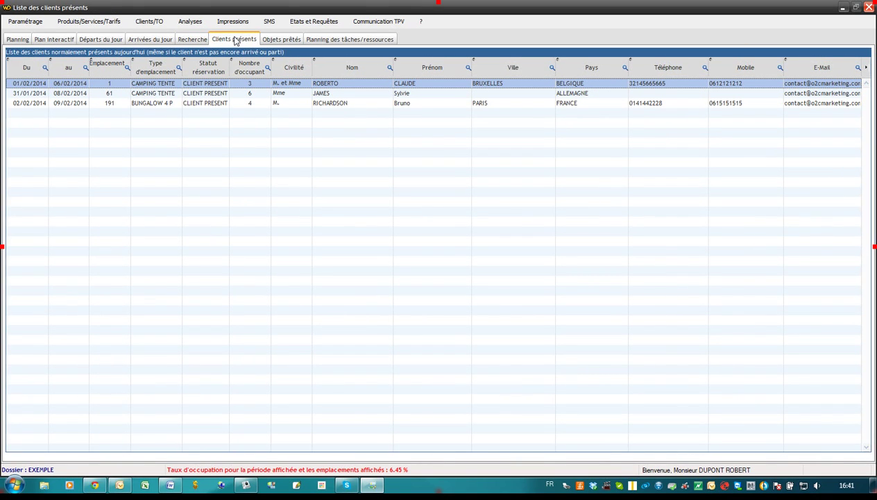
pyautogui.click(281, 43)
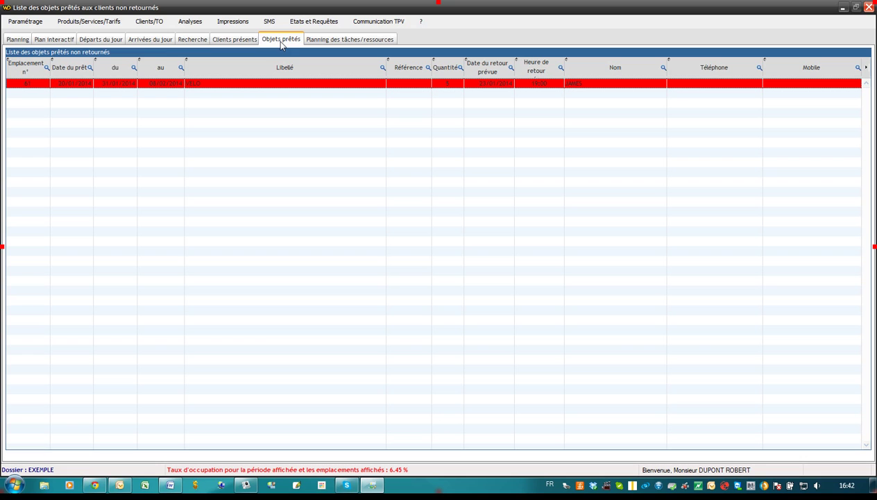
pyautogui.click(333, 39)
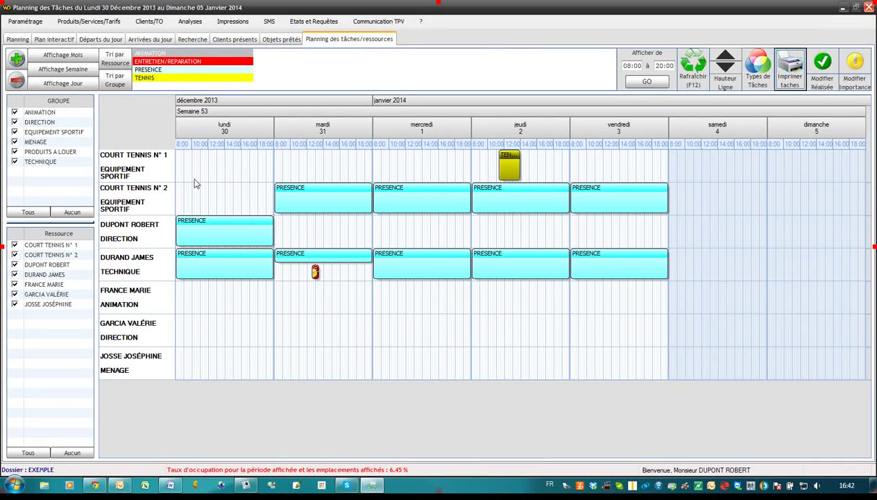
# Step: Look through the settings, pricing and analysis commands, and view the saved SMS campaign messages
pyautogui.click(26, 22)
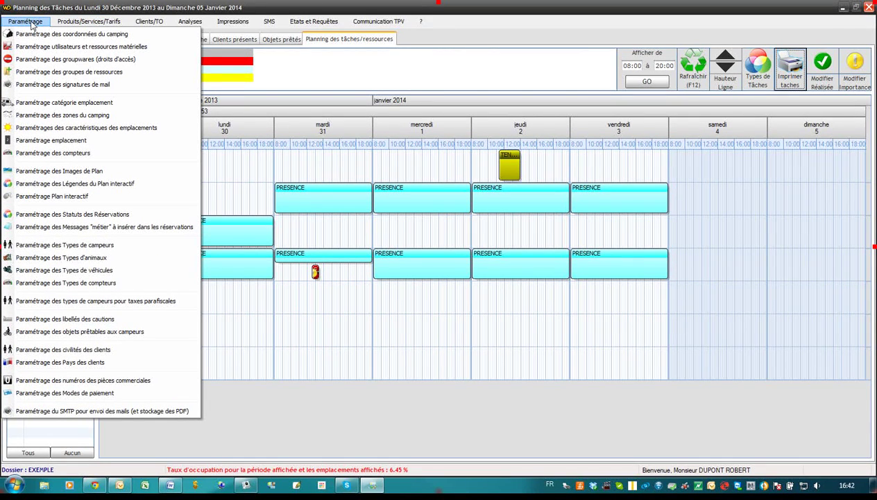
pyautogui.moveTo(61, 23)
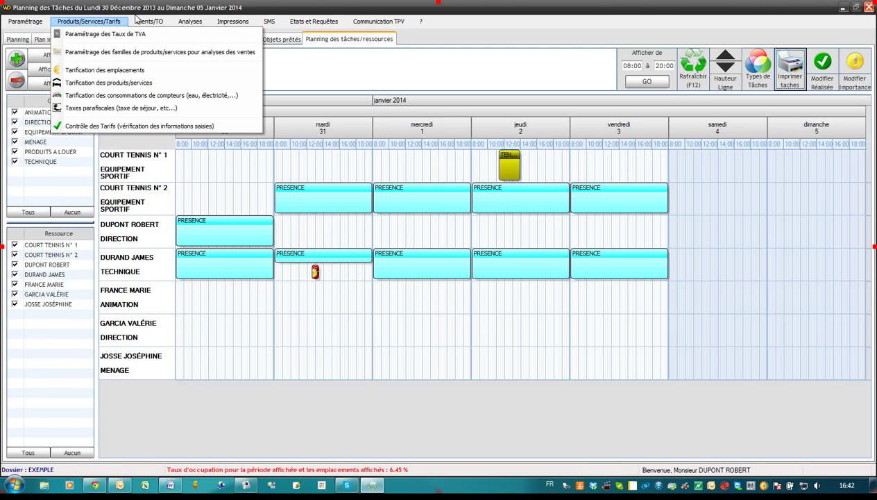
pyautogui.moveTo(198, 24)
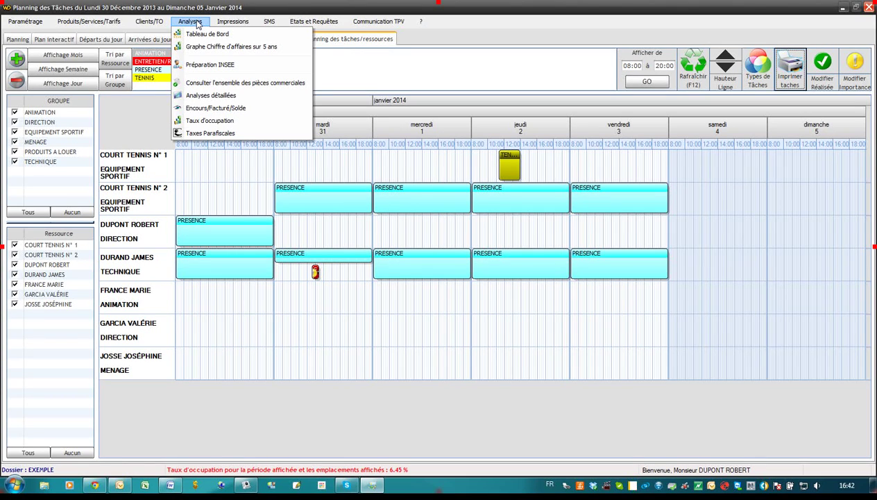
pyautogui.moveTo(269, 23)
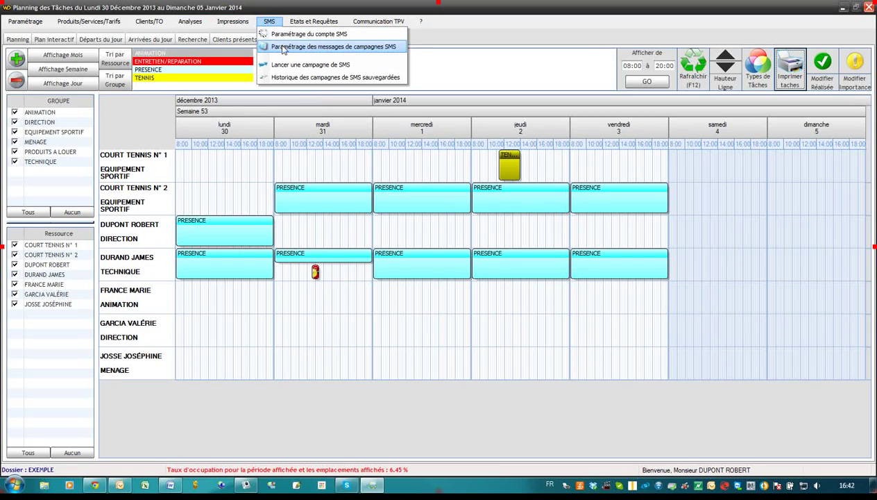
pyautogui.click(282, 48)
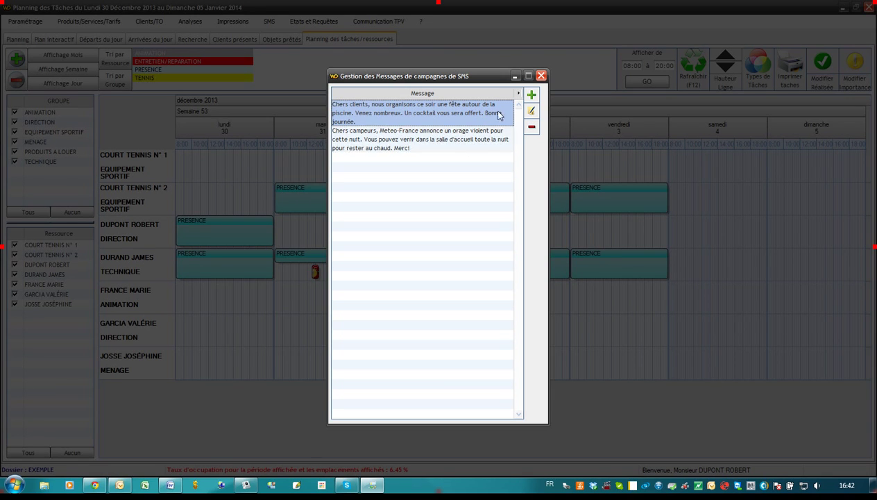
pyautogui.click(541, 76)
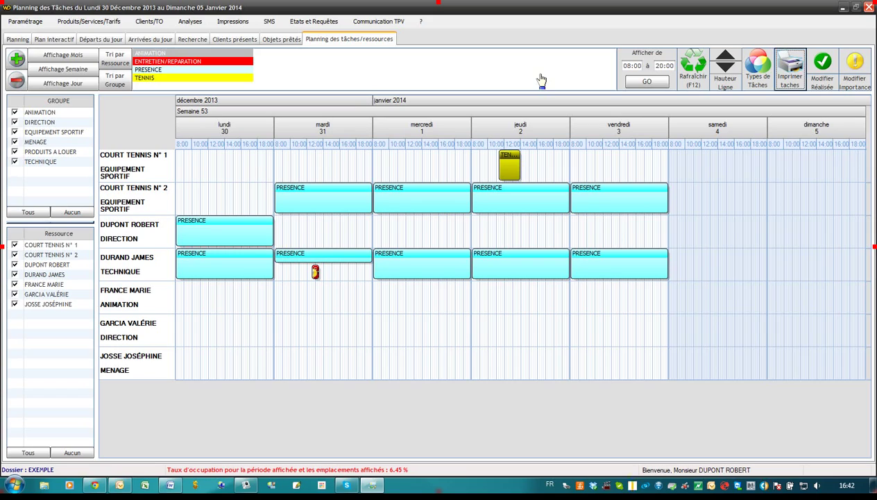
# Step: Read the explanation of data sharing between CampinGest and the TPV point-of-sale software, and close it
pyautogui.click(372, 21)
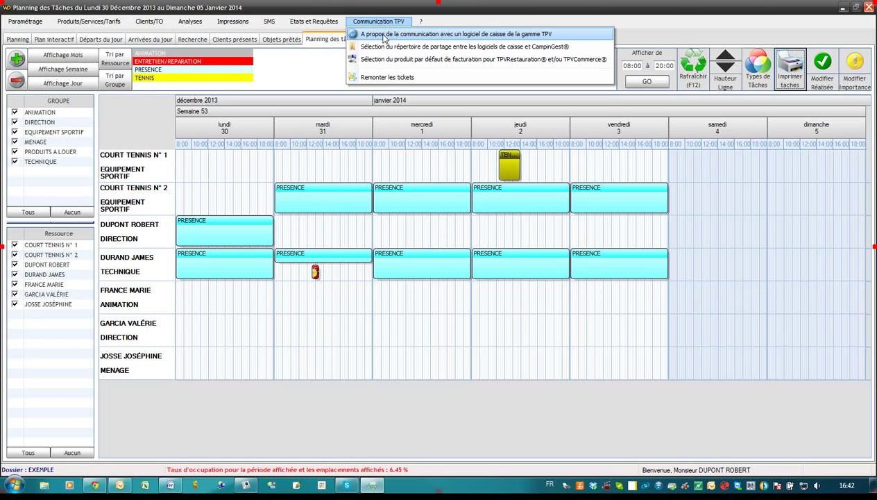
pyautogui.click(384, 35)
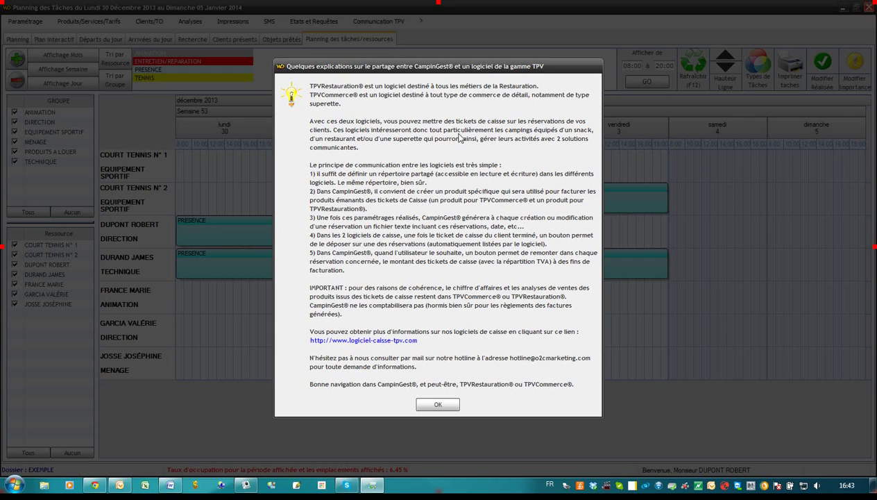
pyautogui.click(445, 403)
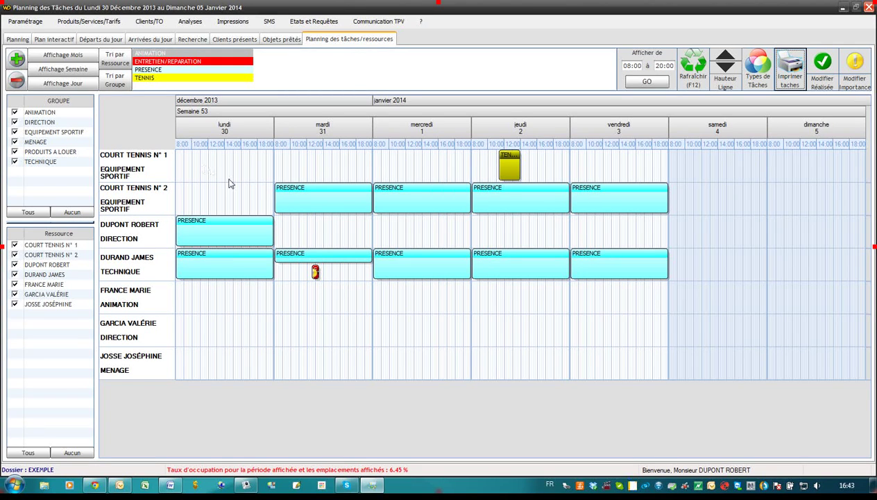
# Step: Open the reservation on pitch 1 from the reservation planning and review its campers, meters, billing amounts, deposits and loans
pyautogui.click(20, 39)
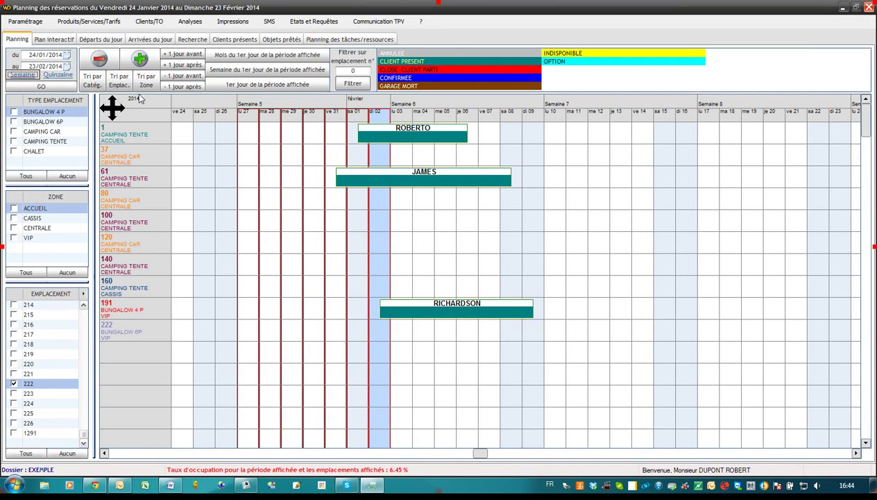
pyautogui.moveTo(432, 139)
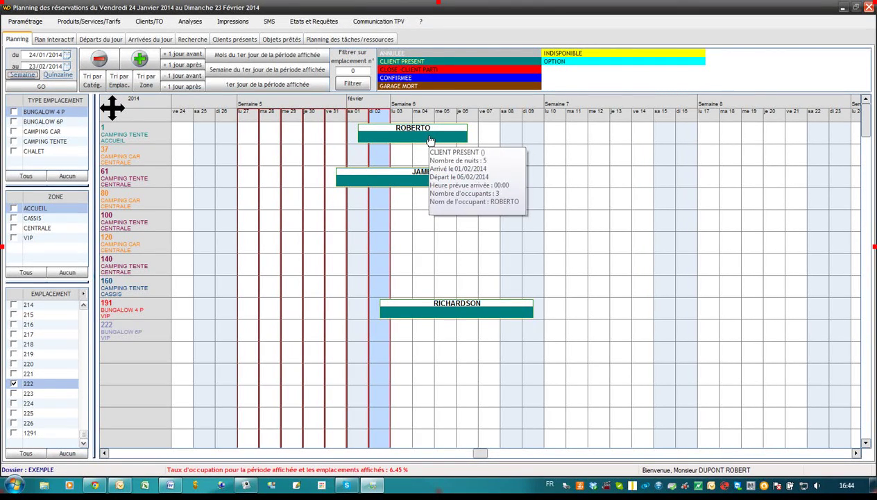
pyautogui.doubleClick(422, 141)
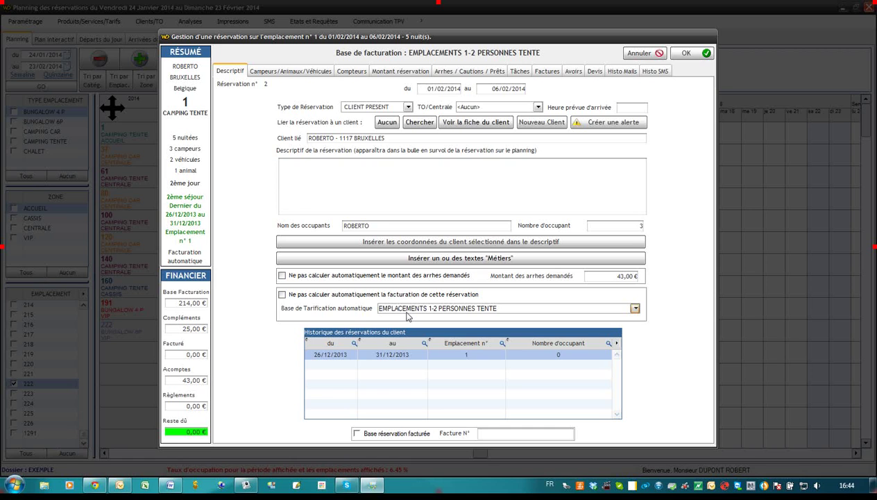
pyautogui.click(288, 71)
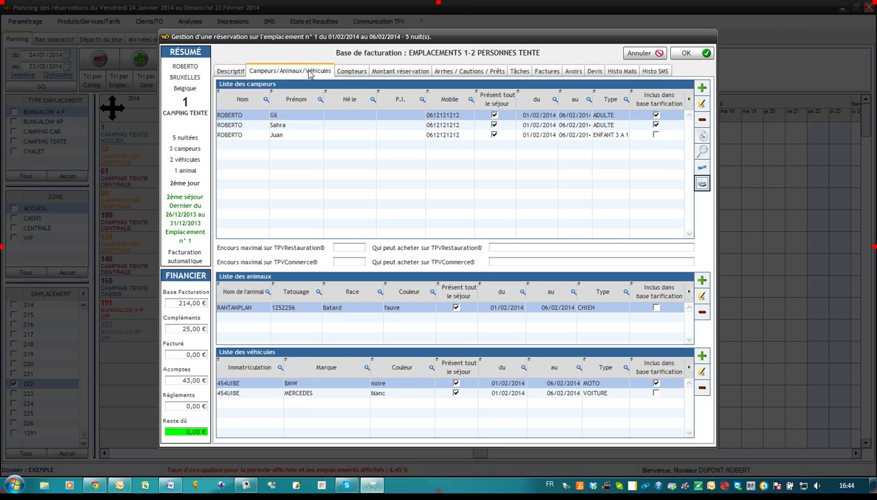
pyautogui.click(350, 72)
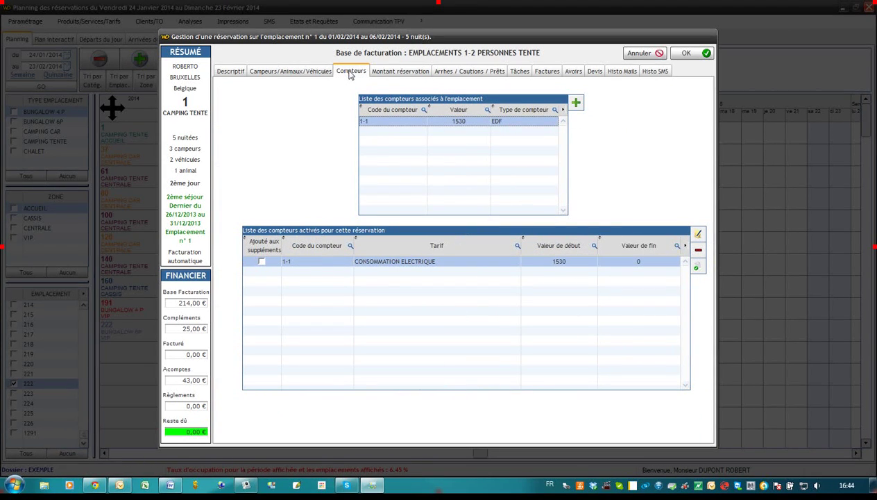
pyautogui.click(393, 74)
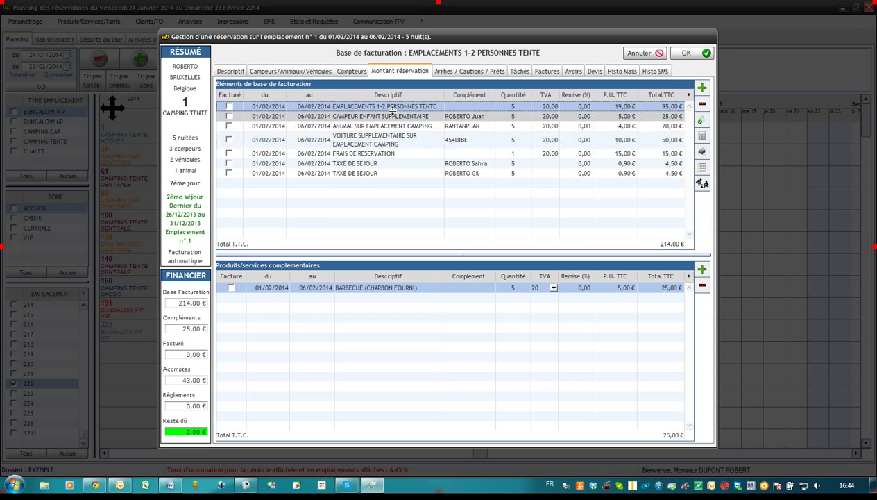
pyautogui.click(449, 72)
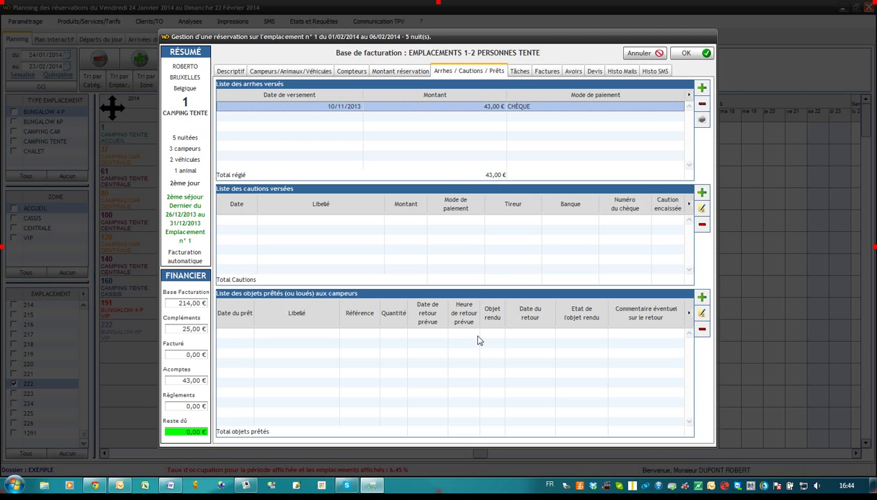
# Step: Review the reservation's tasks, invoices, credit notes, quotes, mail history and SMS history, and close it without saving
pyautogui.click(519, 72)
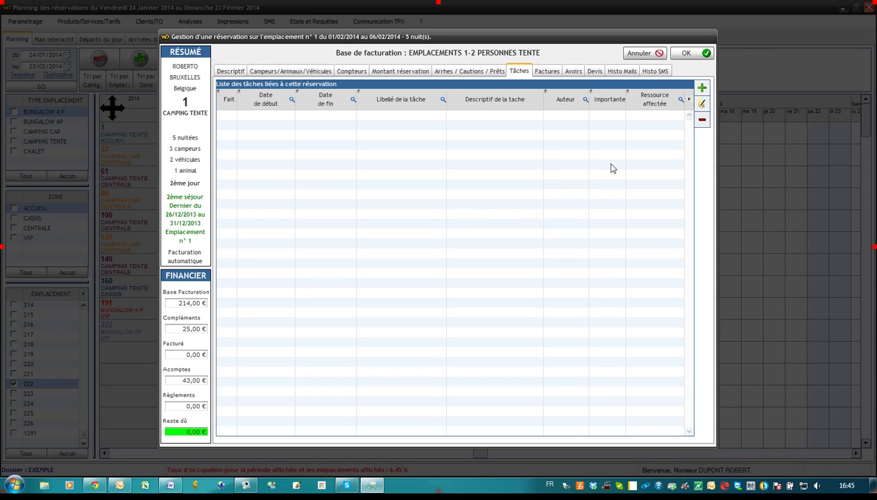
pyautogui.click(547, 71)
pyautogui.click(573, 71)
pyautogui.click(594, 72)
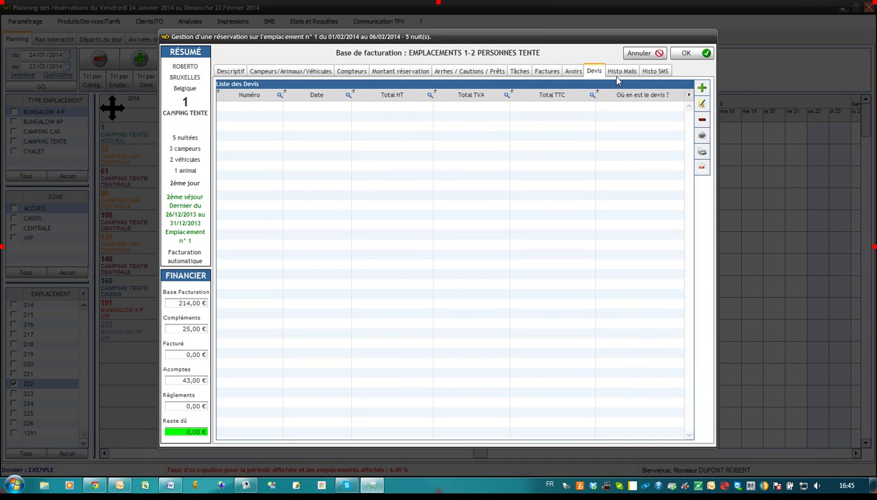
pyautogui.click(621, 72)
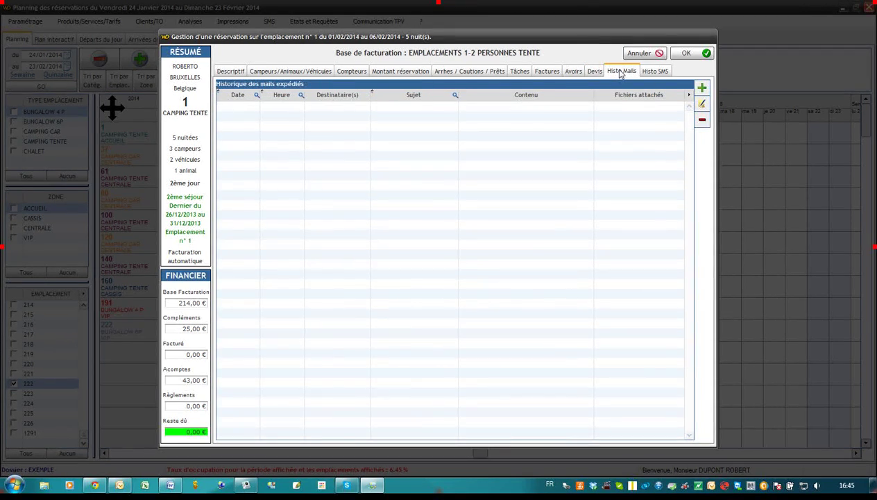
pyautogui.click(649, 72)
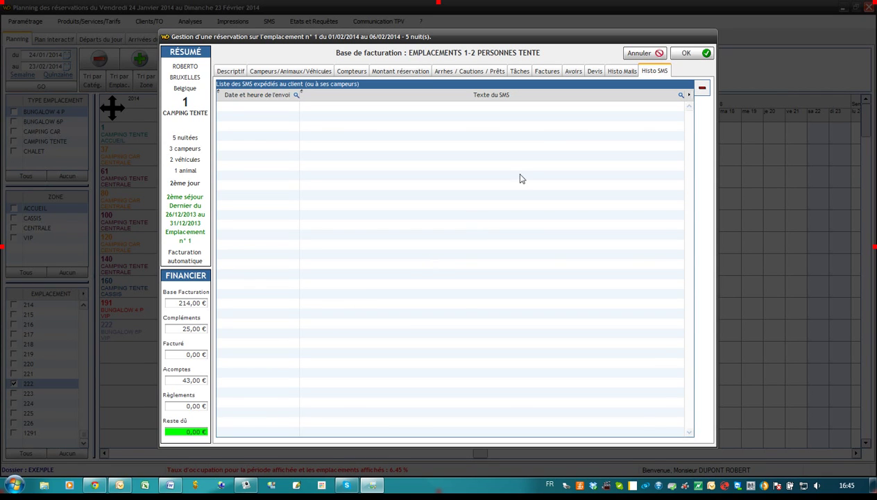
pyautogui.click(634, 54)
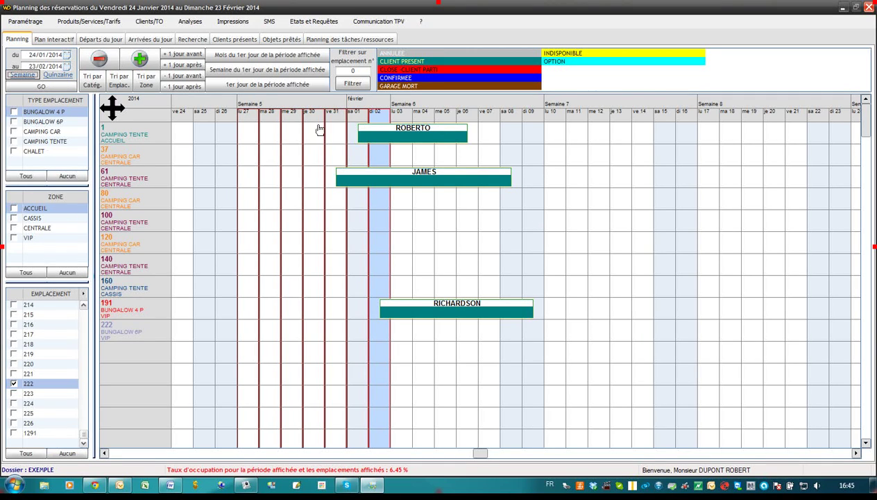
# Step: Start a new reservation on pitch 100 from 01/02/2014 to 08/02/2014 in the reservation planning
pyautogui.click(55, 39)
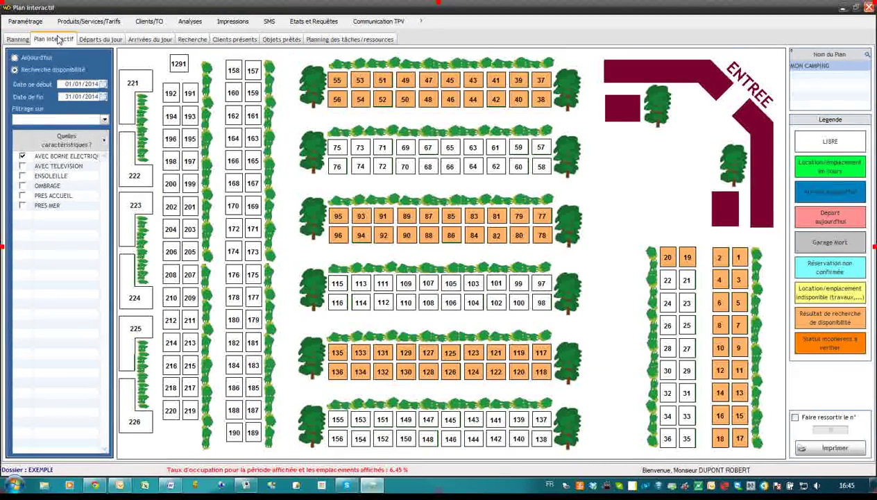
pyautogui.click(17, 40)
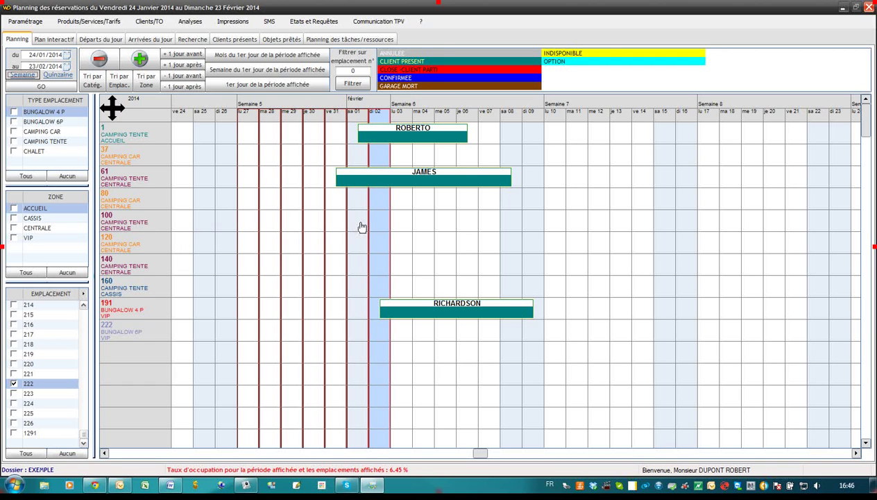
pyautogui.moveTo(356, 227); pyautogui.dragTo(506, 226)
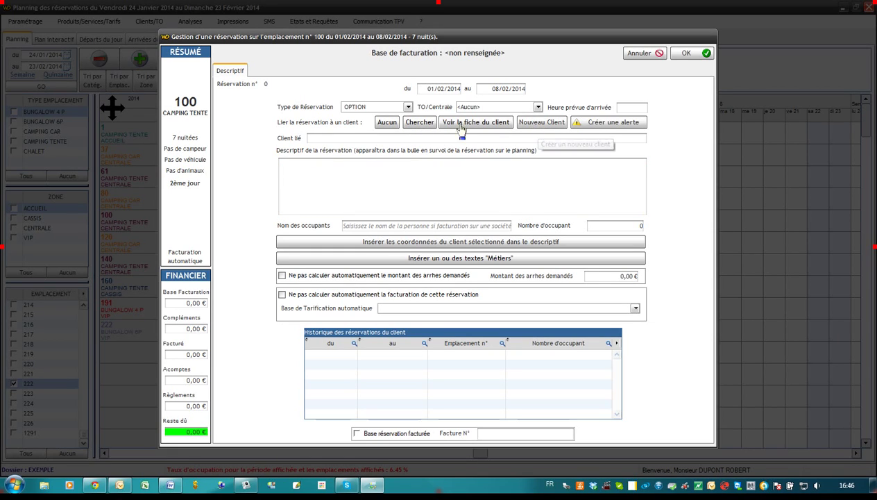
# Step: Link the reservation to the existing client from BRUXELLES and insert the client's contact details into the reservation description
pyautogui.moveTo(420, 37); pyautogui.dragTo(466, 242)
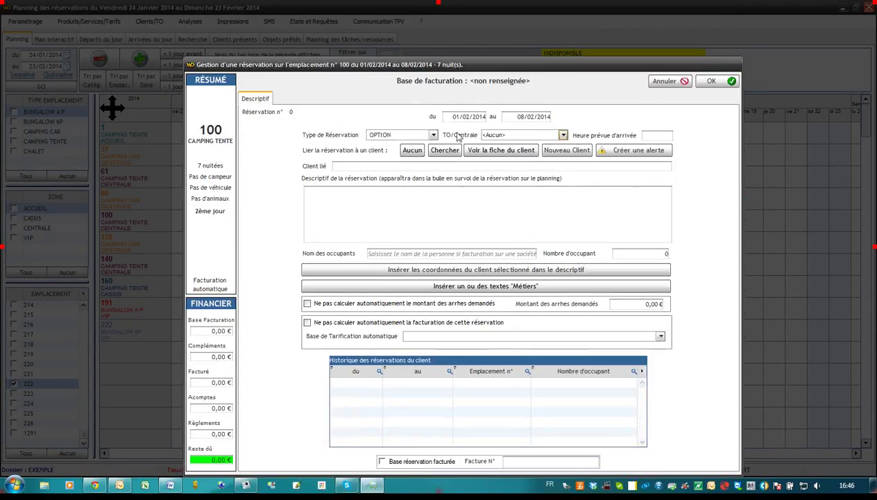
pyautogui.click(445, 151)
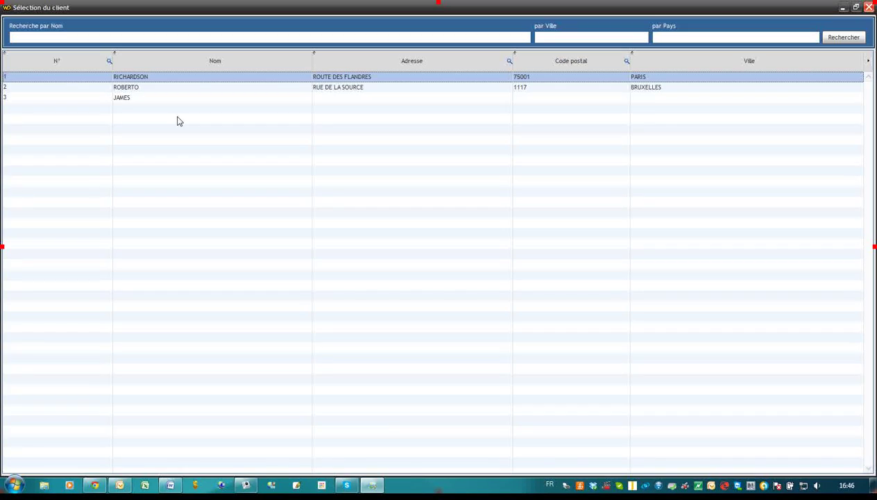
pyautogui.doubleClick(141, 90)
pyautogui.click(444, 270)
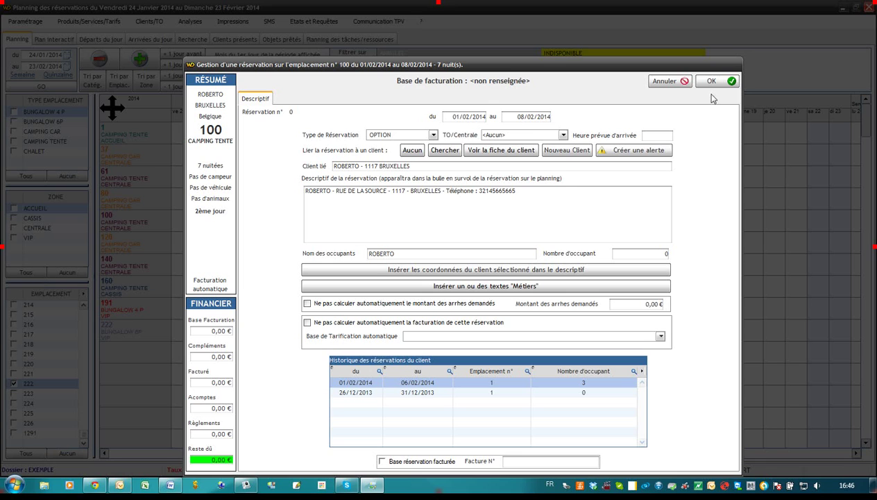
# Step: Set the reservation's automatic pricing base to LOCATION 1 SEMAINE BUNGALOW 4 PERSONNES
pyautogui.click(419, 339)
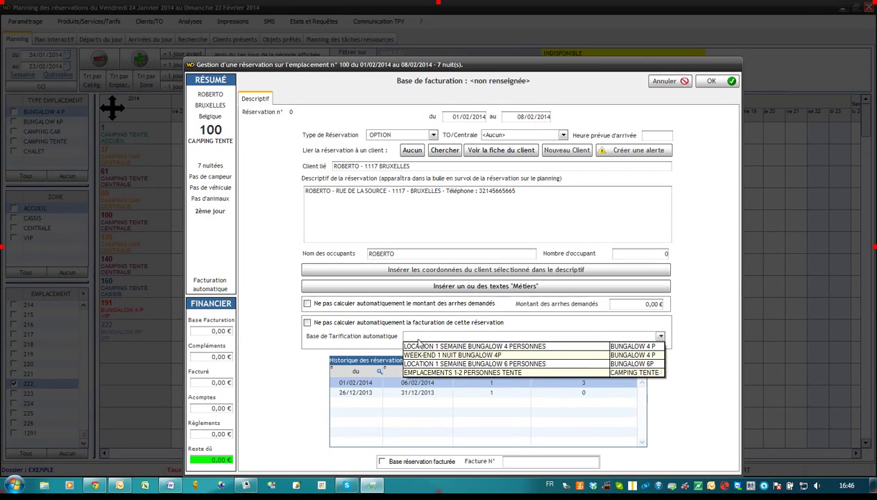
pyautogui.click(471, 349)
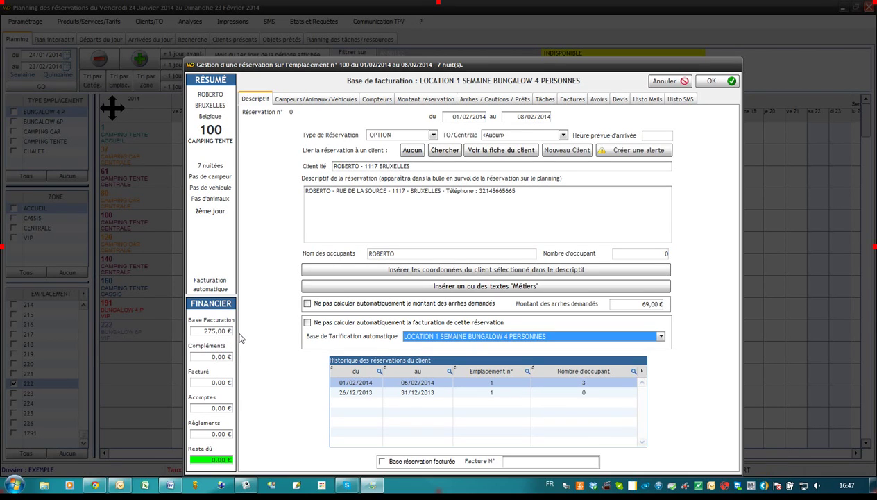
# Step: Copy the campers, animals and vehicles from the client's earlier reservation of 01/02/2014 to 06/02/2014 into this reservation
pyautogui.click(310, 99)
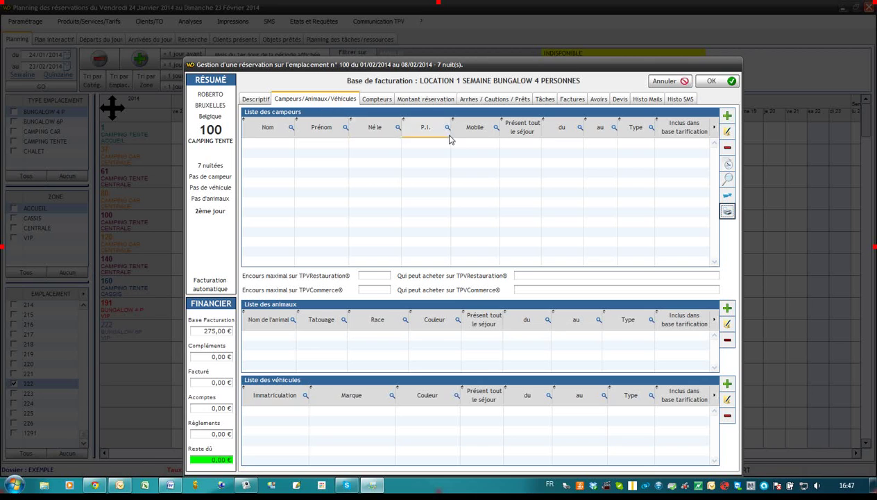
pyautogui.click(727, 182)
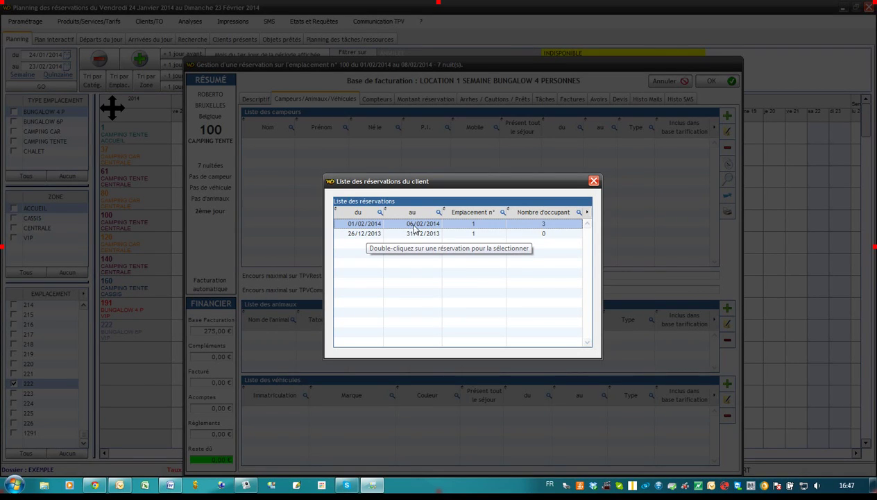
pyautogui.doubleClick(473, 226)
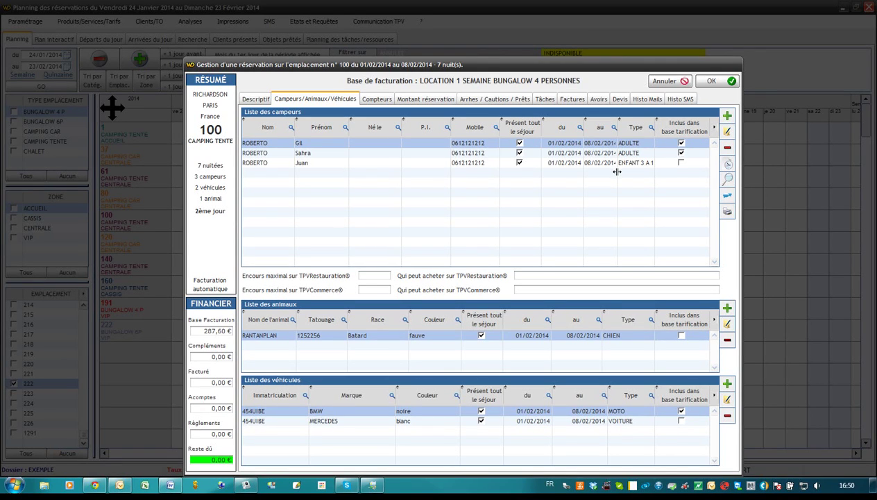
# Step: Delete all three campers from the reservation's camper list
pyautogui.click(727, 147)
pyautogui.click(486, 280)
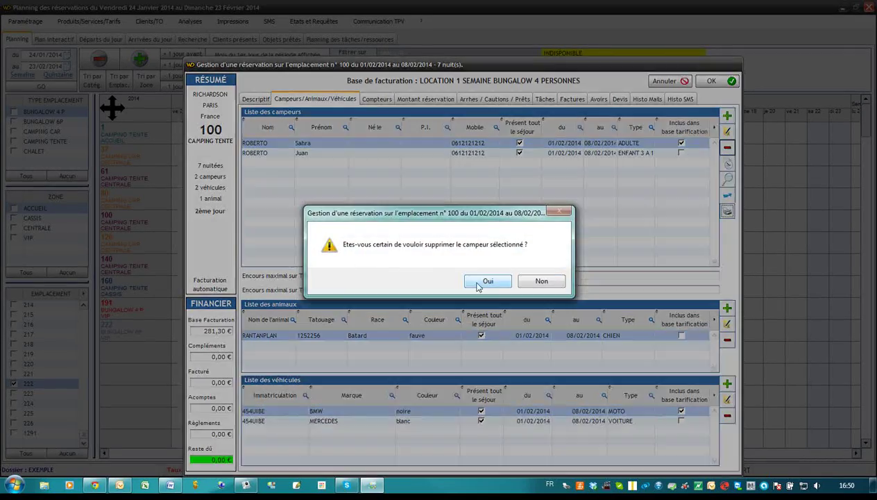
pyautogui.click(486, 279)
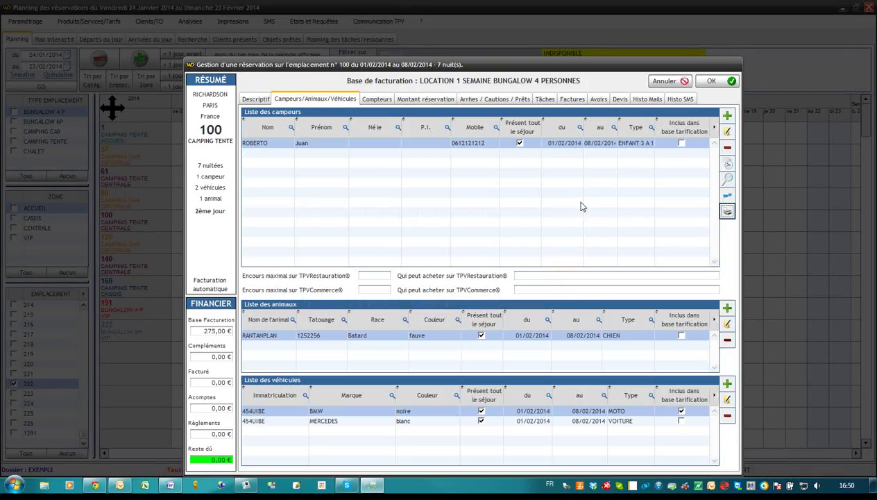
pyautogui.click(727, 147)
pyautogui.click(486, 279)
# Step: Delete the dog and both vehicles, the BMW and the MERCEDES, from the reservation
pyautogui.click(727, 339)
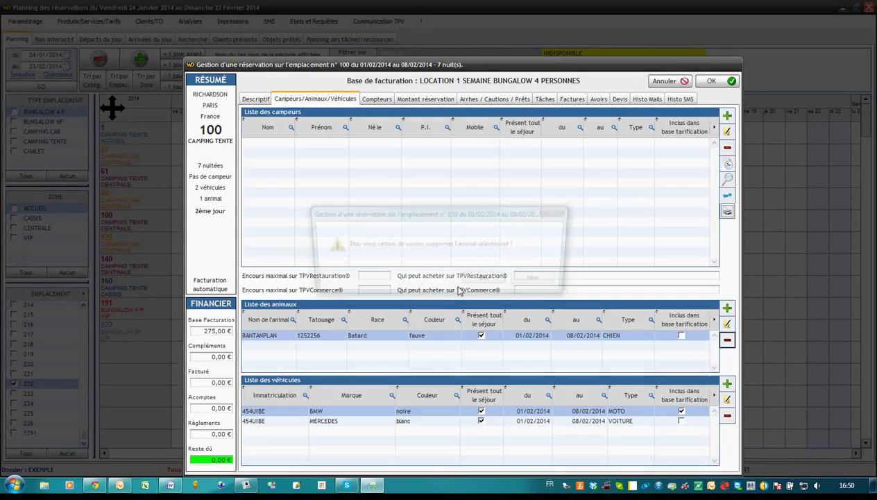
pyautogui.click(488, 283)
pyautogui.click(727, 415)
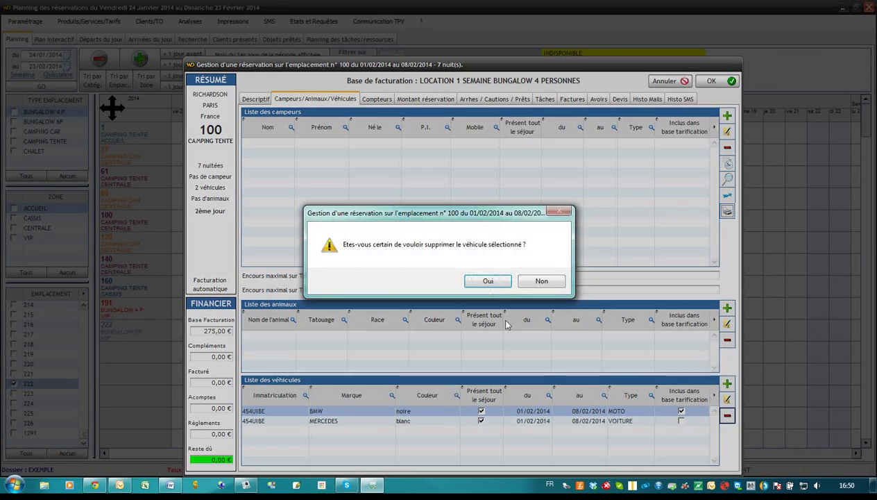
pyautogui.click(488, 281)
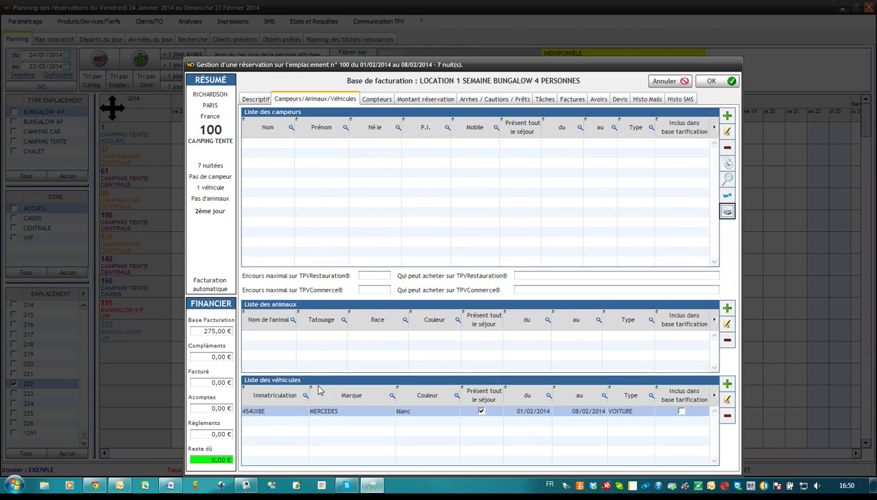
pyautogui.click(728, 415)
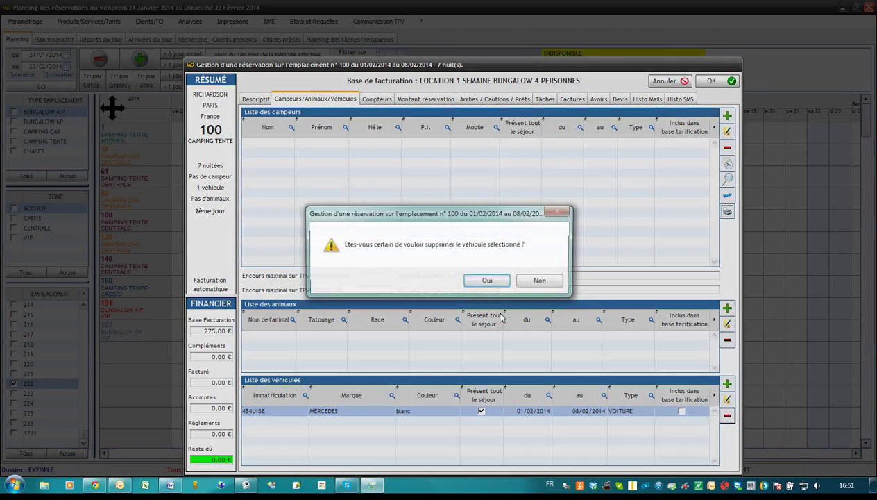
pyautogui.click(487, 280)
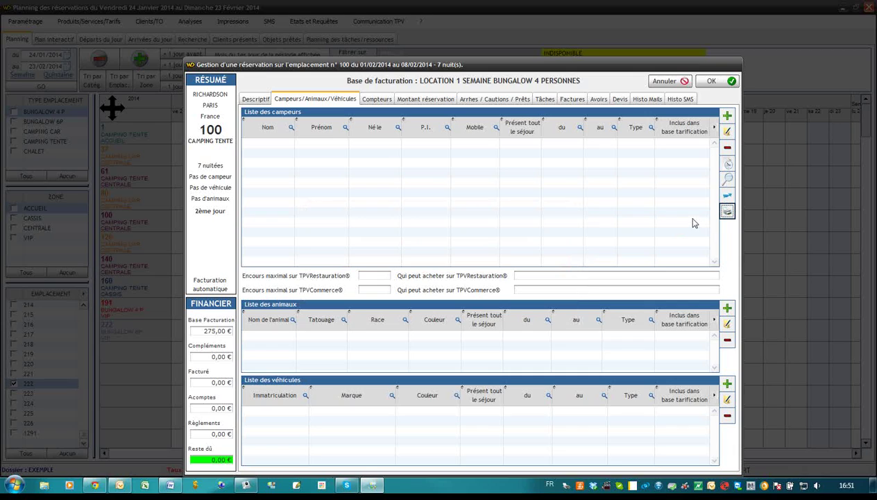
# Step: In the quick fill, enter 2 ADULTE and 1 ENFANT 3 A 13 ANS, with the adults' parafiscal tax type set to ADULTE > 13 ANS
pyautogui.click(727, 165)
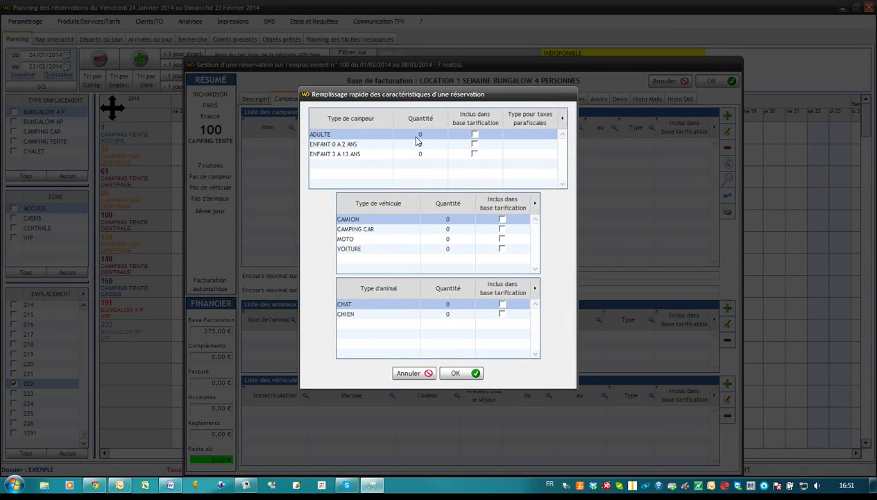
pyautogui.click(418, 139)
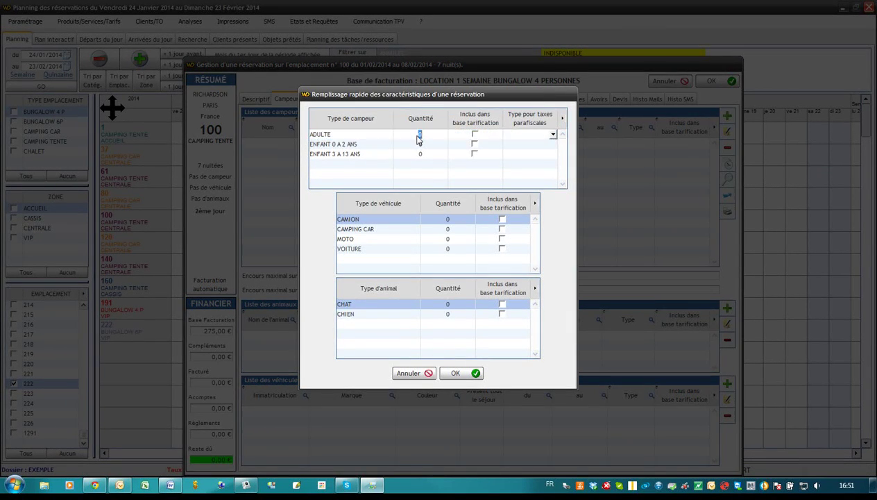
pyautogui.write('2')
pyautogui.click(414, 154)
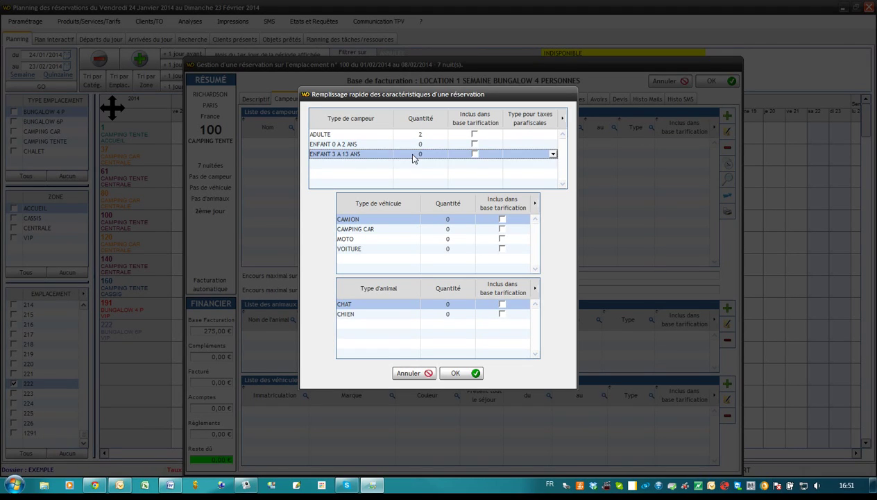
pyautogui.write('1')
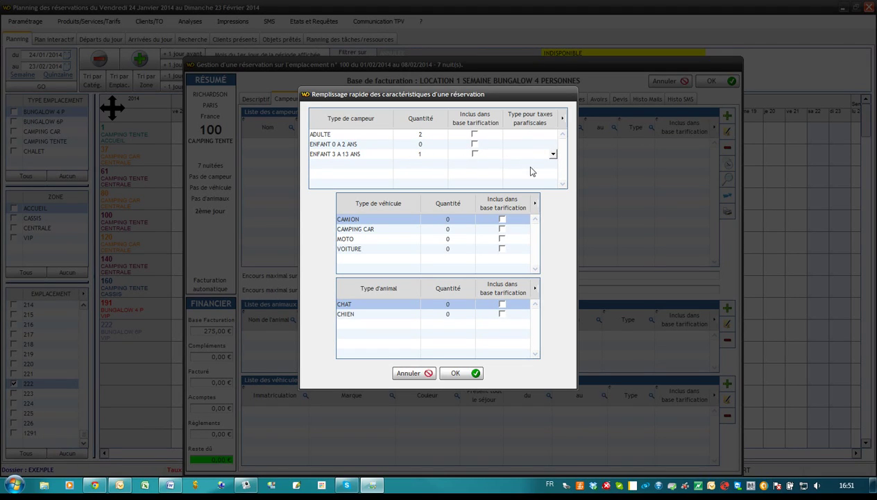
pyautogui.click(525, 145)
pyautogui.click(525, 137)
pyautogui.click(525, 138)
pyautogui.click(519, 144)
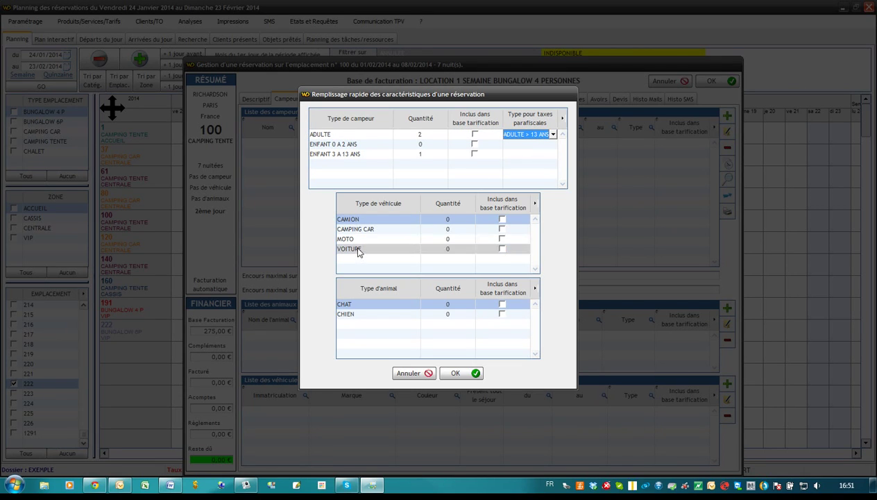
# Step: Add 1 VOITURE and 1 CHIEN to the quick fill and apply it to the reservation
pyautogui.click(444, 249)
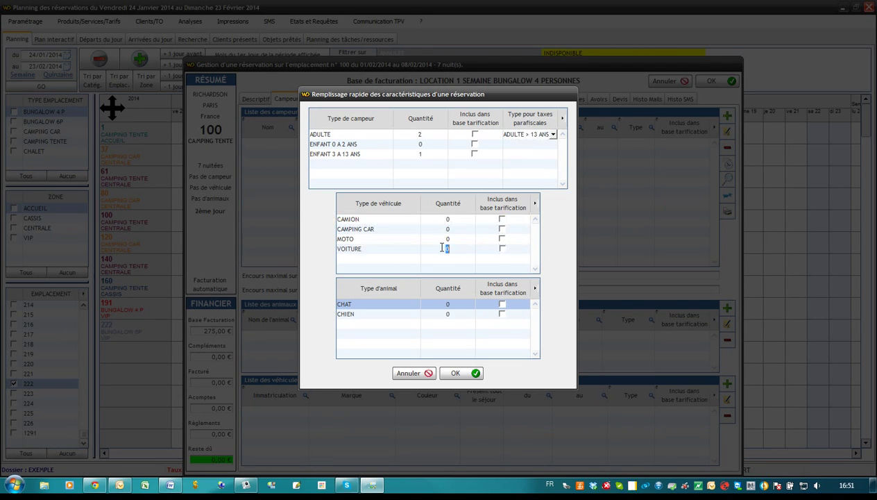
pyautogui.click(440, 313)
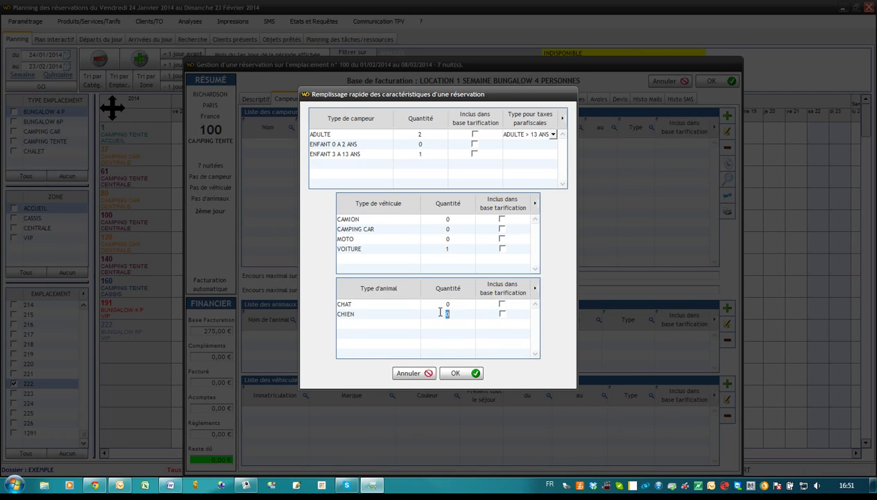
pyautogui.click(455, 373)
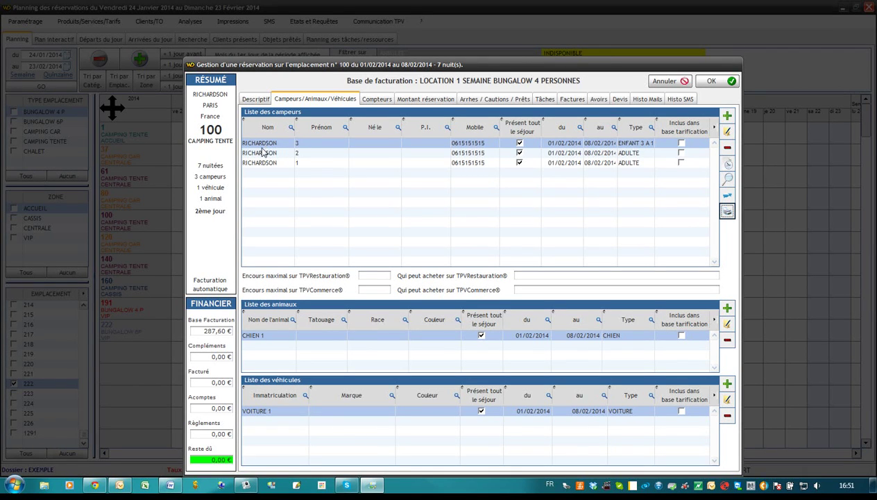
# Step: Review the child camper's record and the pitch's meters without changes, and save the reservation
pyautogui.click(727, 132)
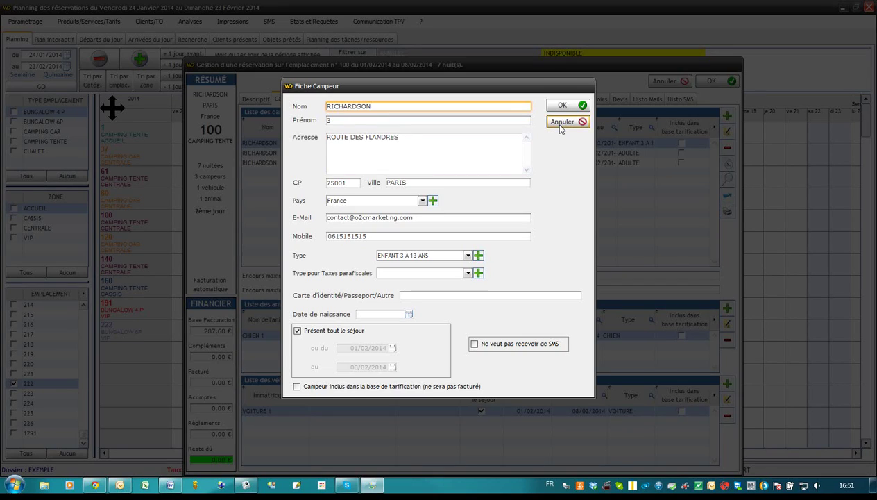
pyautogui.click(561, 123)
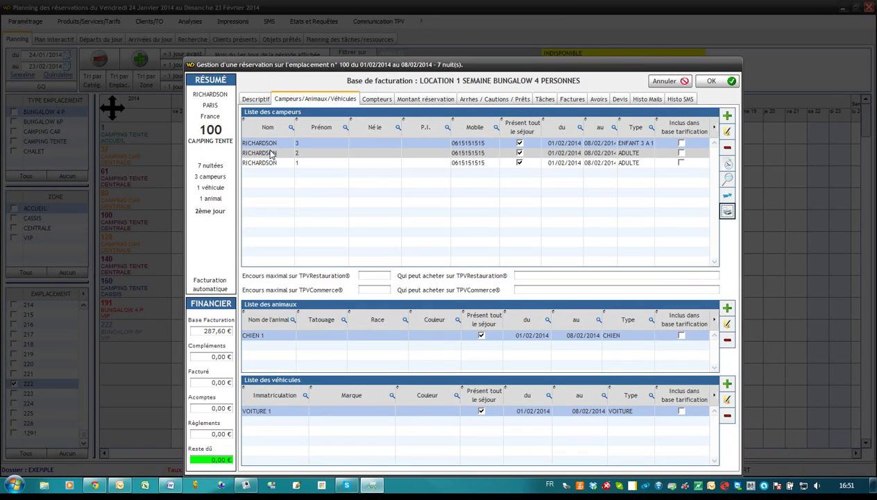
pyautogui.click(380, 100)
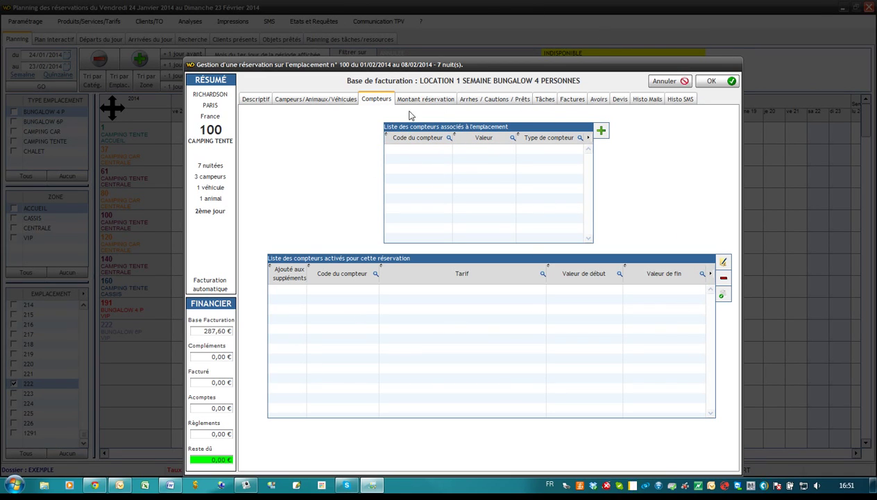
pyautogui.click(715, 81)
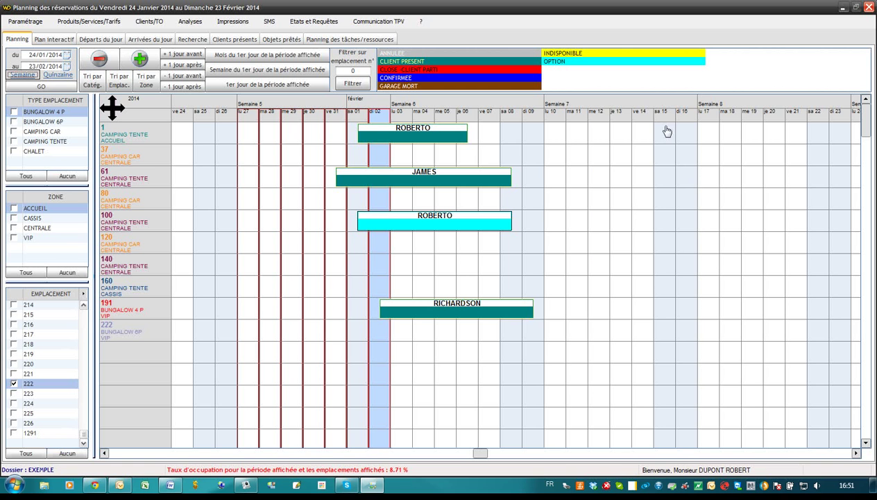
# Step: Move the pitch 100 reservation in the planning to pitch 120, with arrival on 29/01/2014
pyautogui.click(467, 229)
pyautogui.moveTo(471, 231); pyautogui.dragTo(380, 264)
pyautogui.click(524, 285)
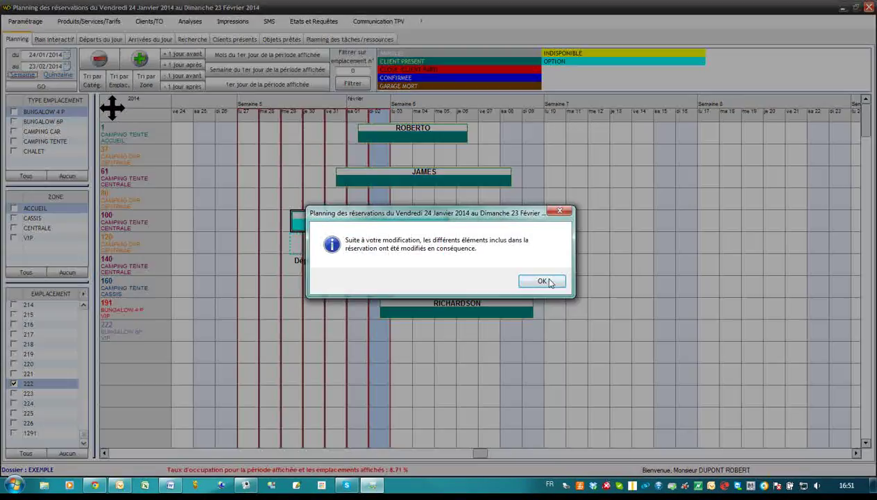
pyautogui.click(529, 279)
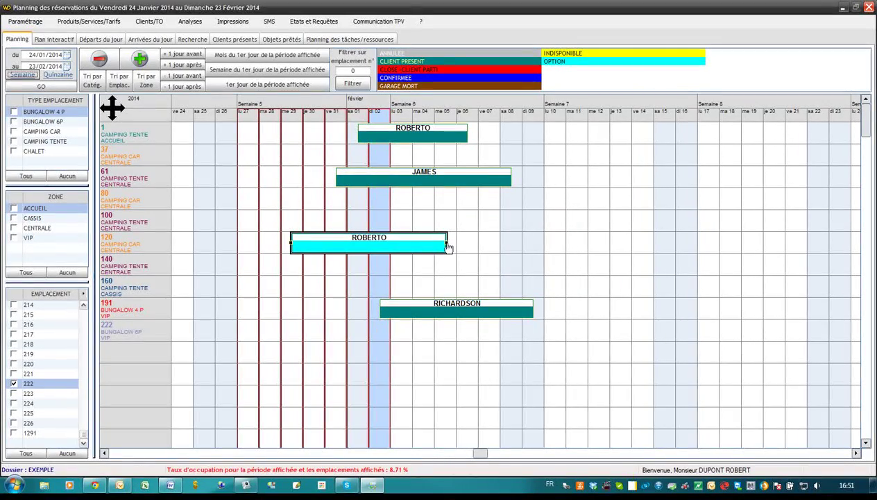
# Step: Extend the pitch 120 reservation's departure to 10/02/2014 and view its summary in the planning
pyautogui.moveTo(448, 248); pyautogui.dragTo(548, 249)
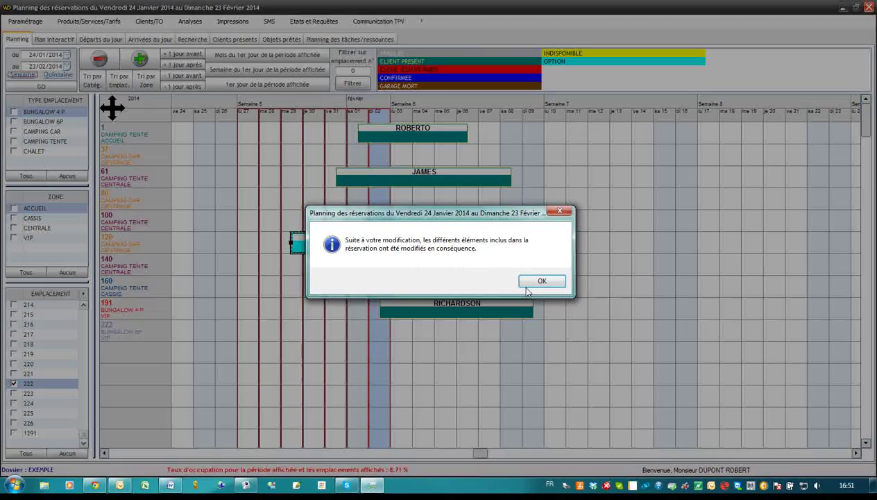
pyautogui.click(525, 286)
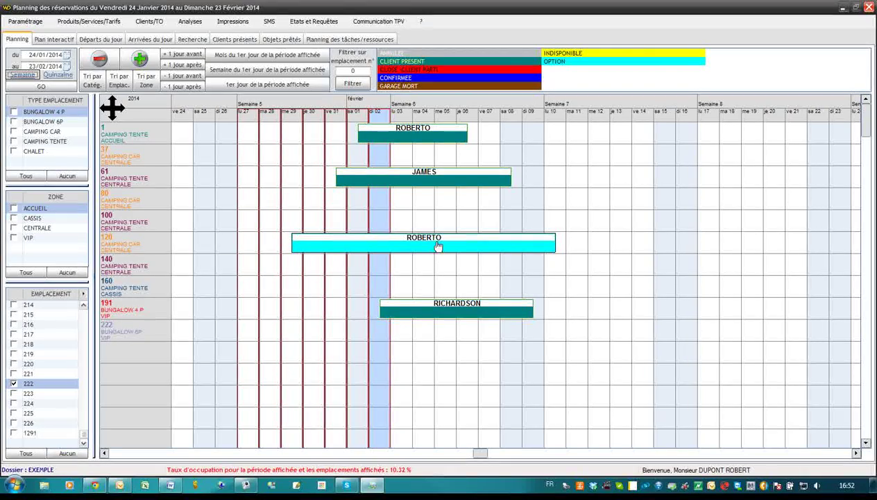
pyautogui.moveTo(439, 246)
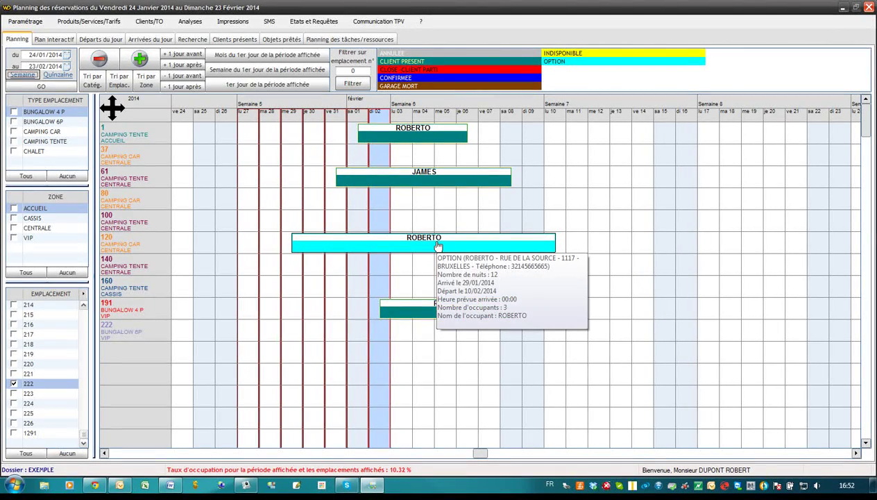
# Step: Search the interactive plan for pitches available from 08/02/2014 to 15/02/2014, adding ENSOLEILLE to the required characteristics
pyautogui.click(55, 40)
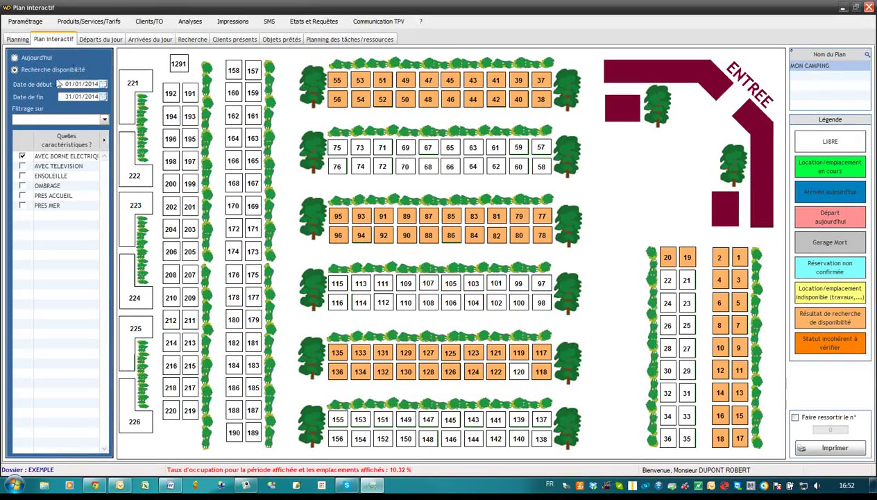
pyautogui.click(103, 84)
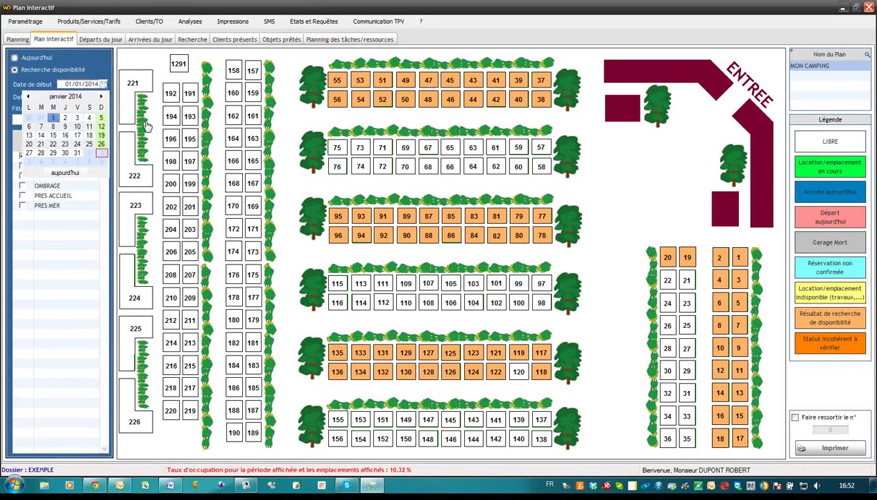
pyautogui.click(101, 96)
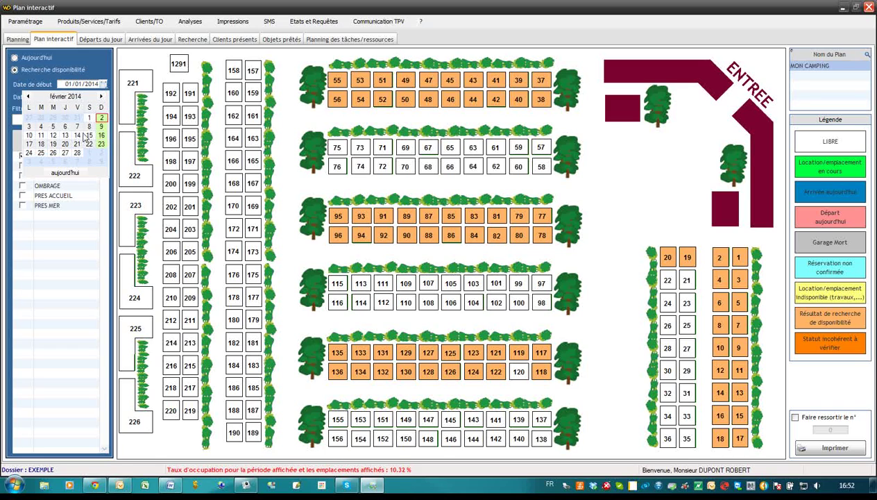
pyautogui.click(89, 128)
pyautogui.click(102, 96)
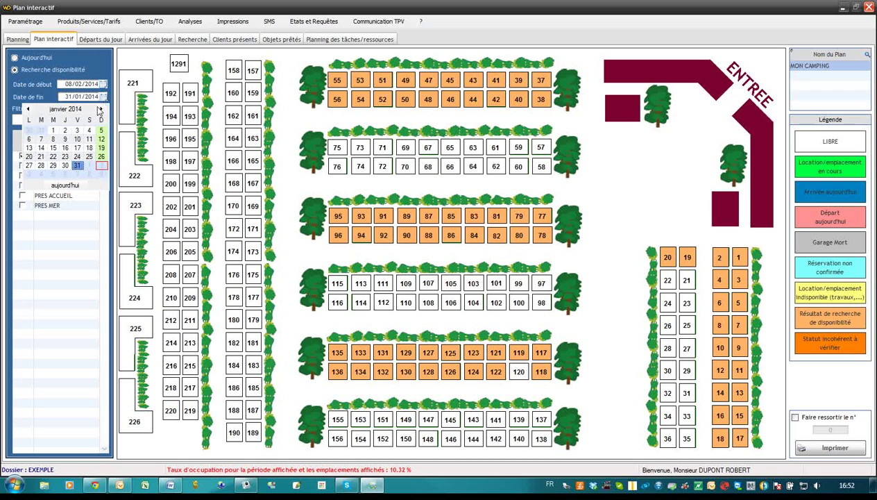
pyautogui.click(101, 110)
pyautogui.click(89, 148)
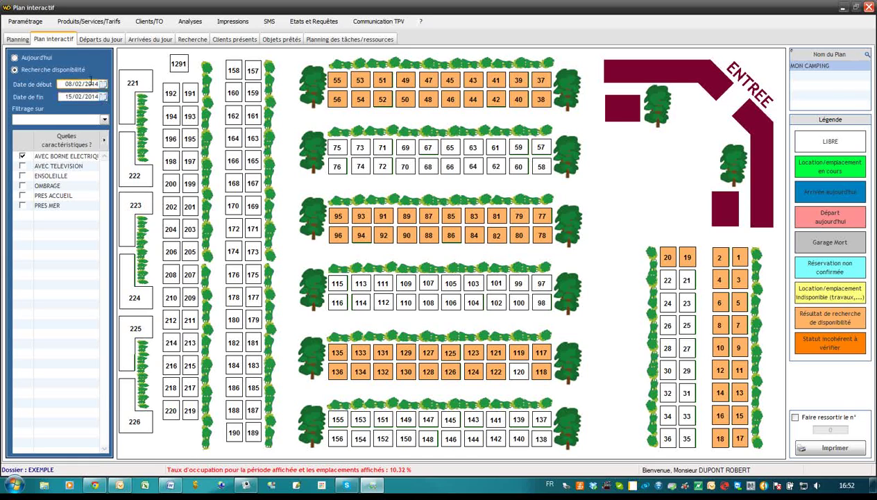
pyautogui.click(22, 176)
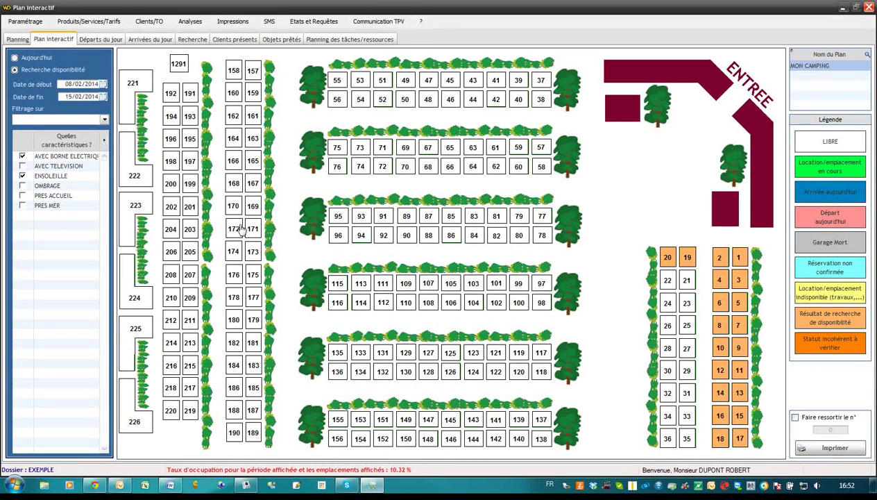
# Step: View the new reservation form for available pitch 2 and cancel it without saving
pyautogui.click(722, 264)
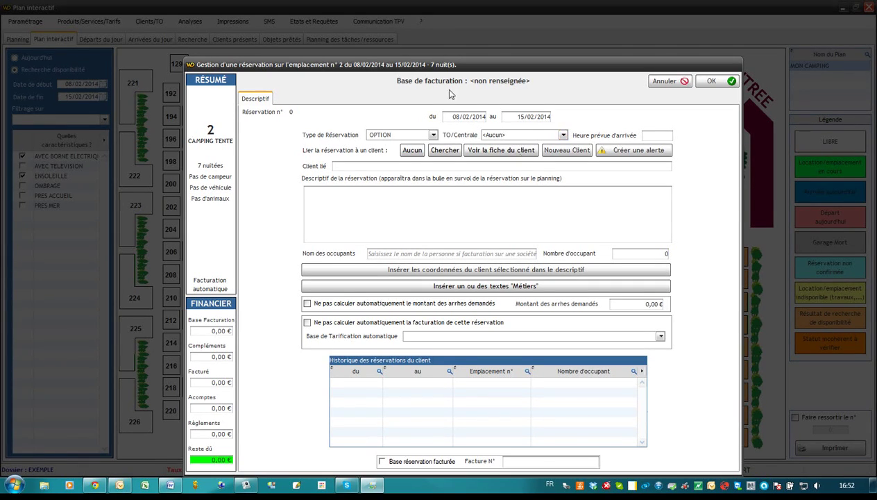
pyautogui.click(451, 207)
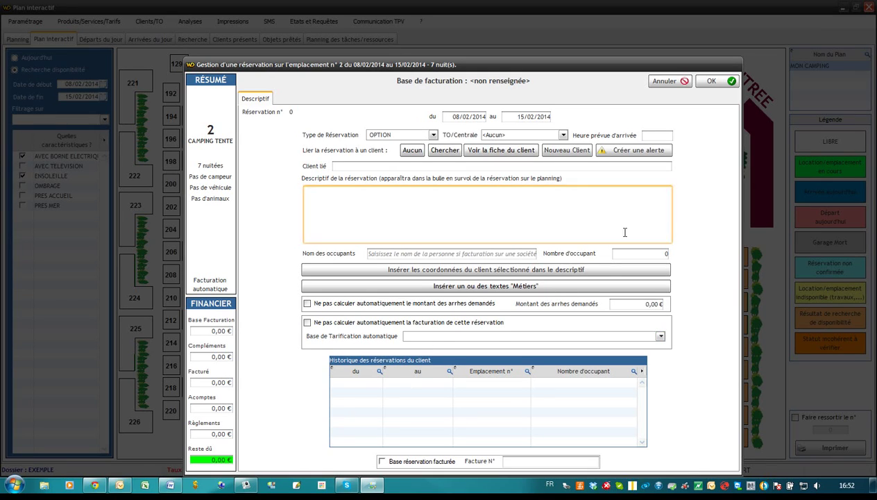
pyautogui.click(666, 83)
# Step: Open the pitch 61 reservation from the planning and review its billed amounts
pyautogui.click(18, 39)
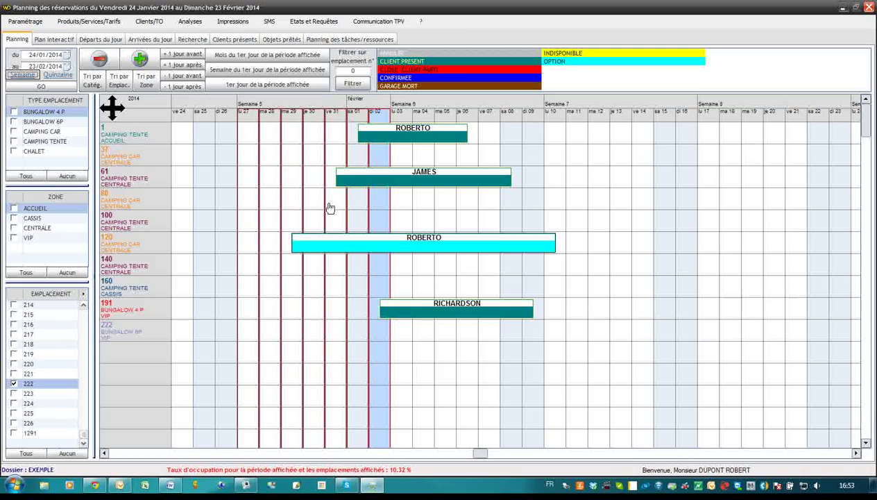
pyautogui.click(437, 182)
pyautogui.doubleClick(464, 206)
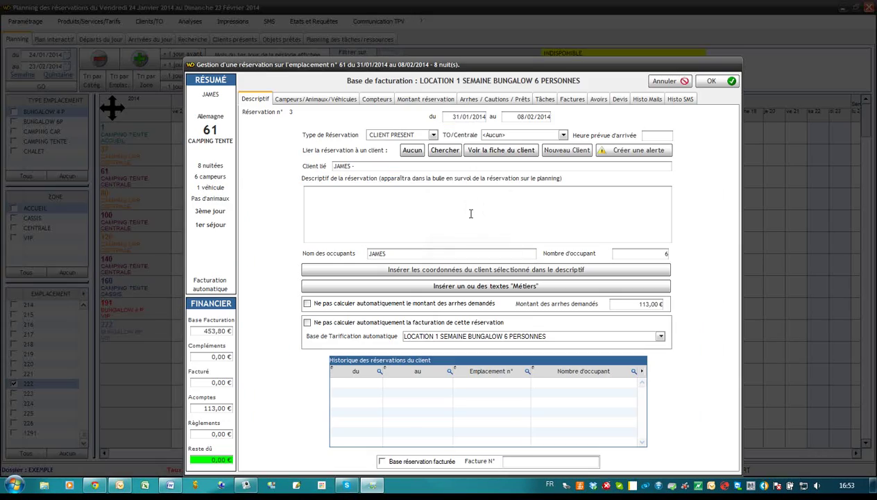
pyautogui.click(425, 99)
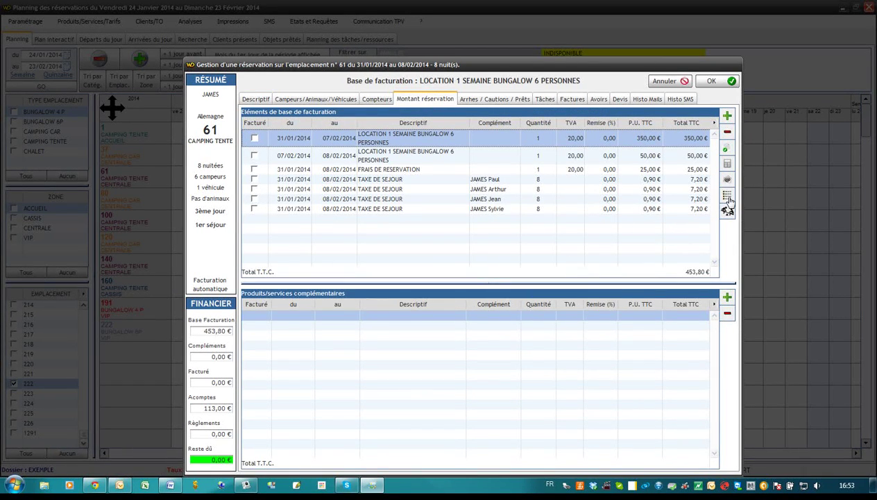
# Step: Display the reservation's detailed list of charges and payments, close it and validate the reservation
pyautogui.click(728, 195)
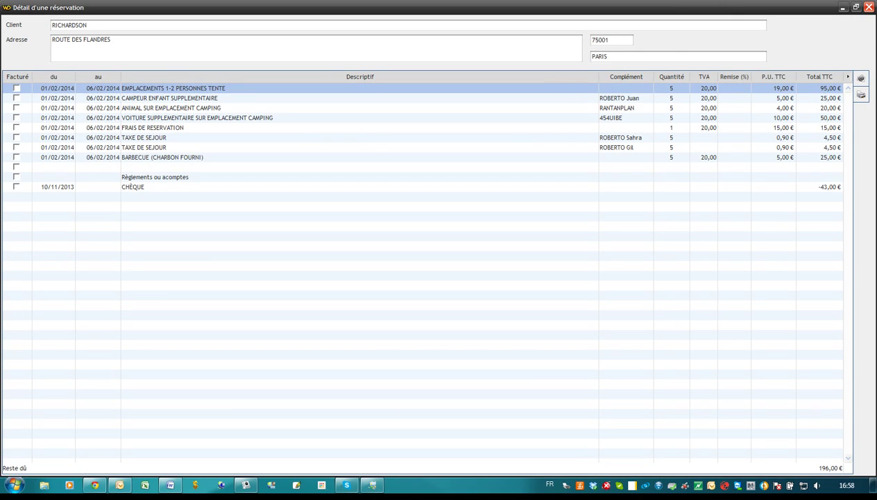
pyautogui.click(868, 7)
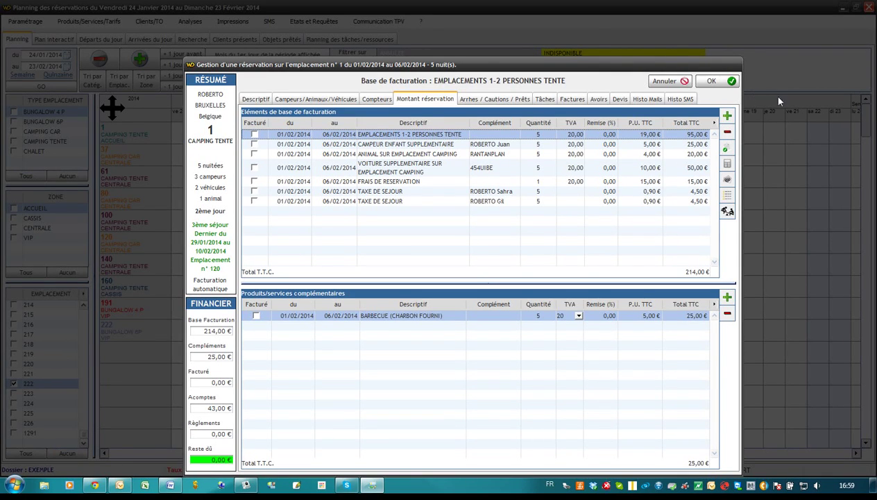
pyautogui.click(715, 83)
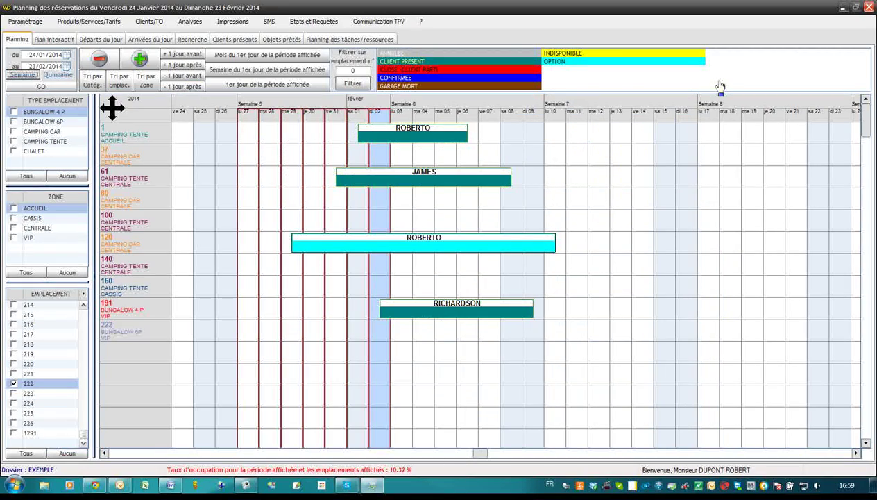
# Step: Open the pitch pricing base LOCATION 1 SEMAINE BUNGALOW 4 PERSONNES and examine its general settings and seasonal base rates
pyautogui.click(88, 21)
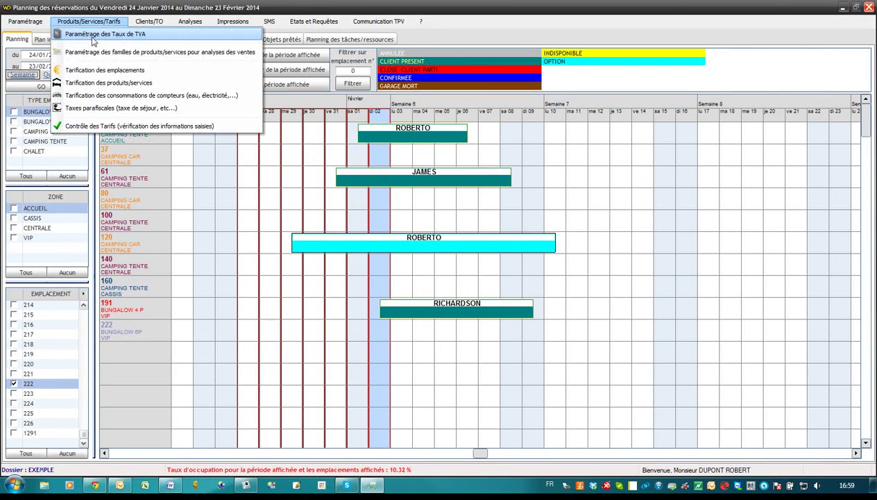
pyautogui.click(93, 83)
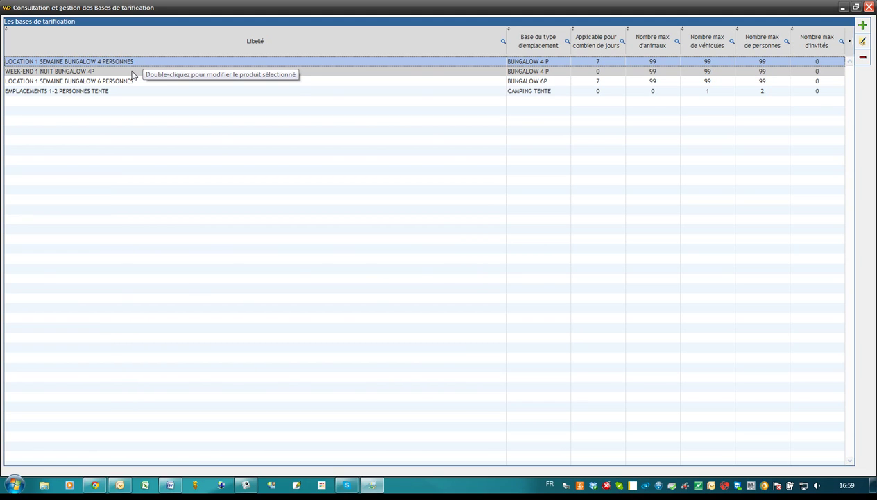
pyautogui.doubleClick(72, 63)
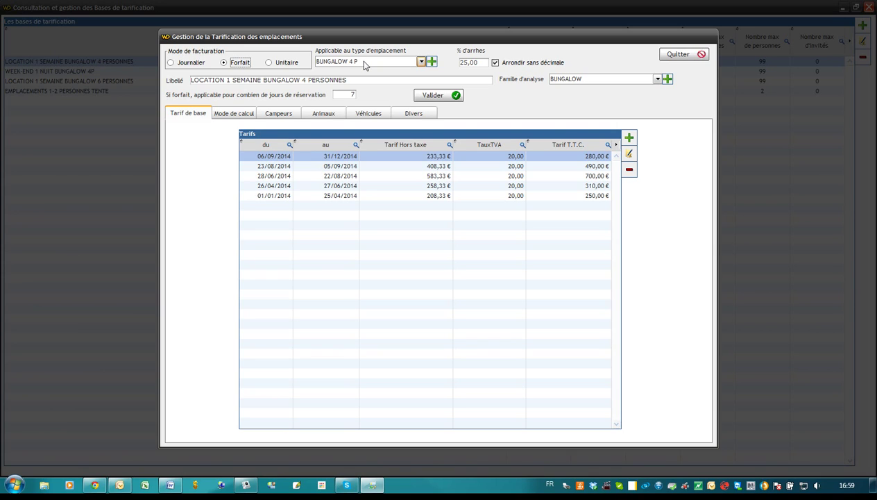
pyautogui.click(476, 62)
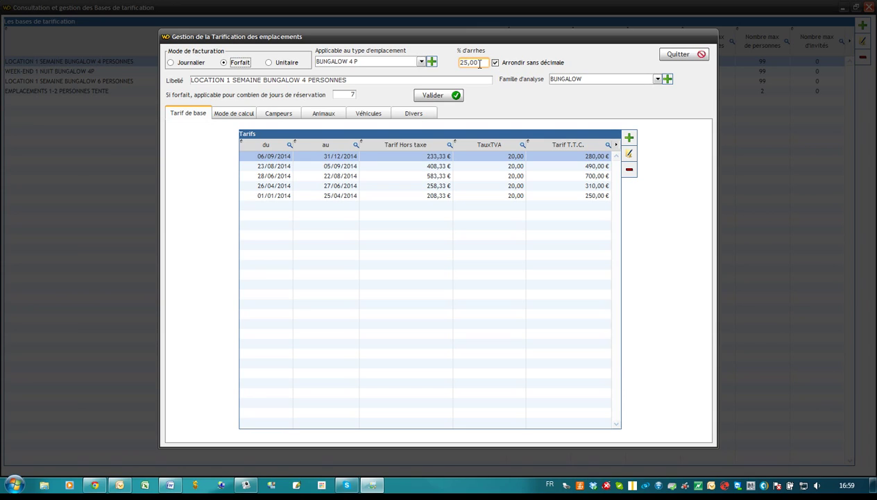
pyautogui.click(196, 81)
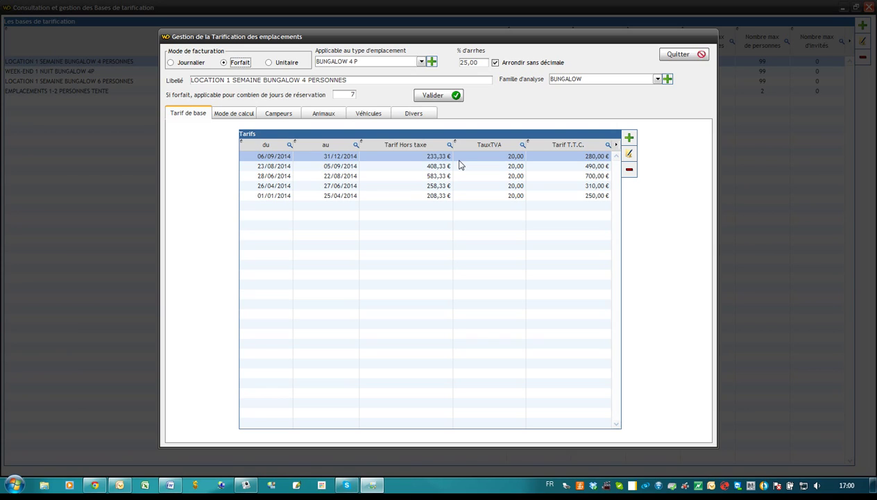
pyautogui.moveTo(399, 173)
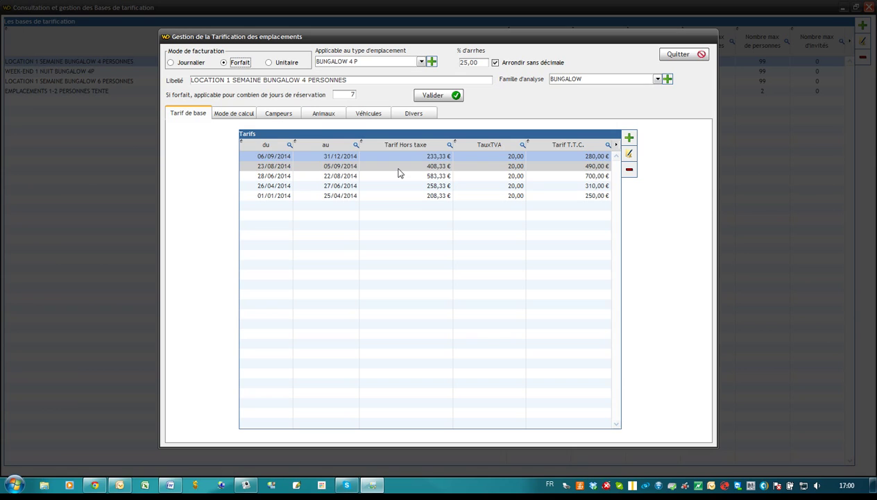
# Step: Review the pricing base's calculation mode, camper, animal, vehicle and miscellaneous supplements, and return to the planning without changes
pyautogui.click(242, 110)
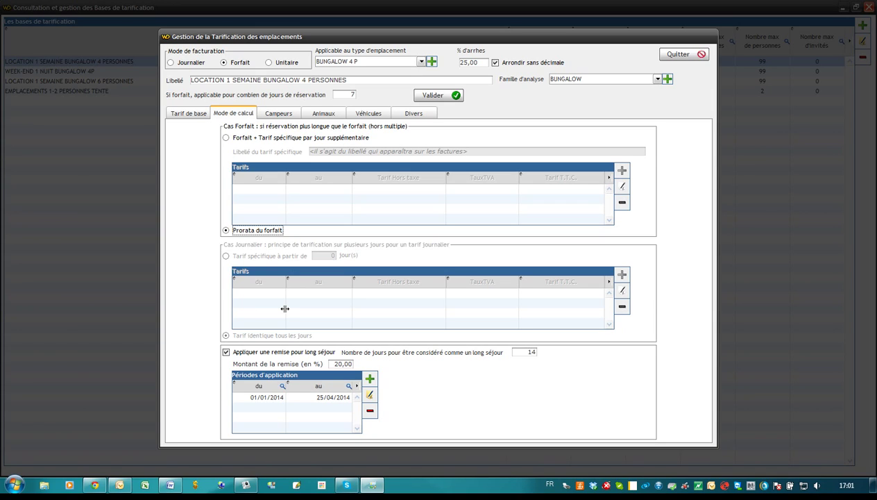
pyautogui.click(277, 115)
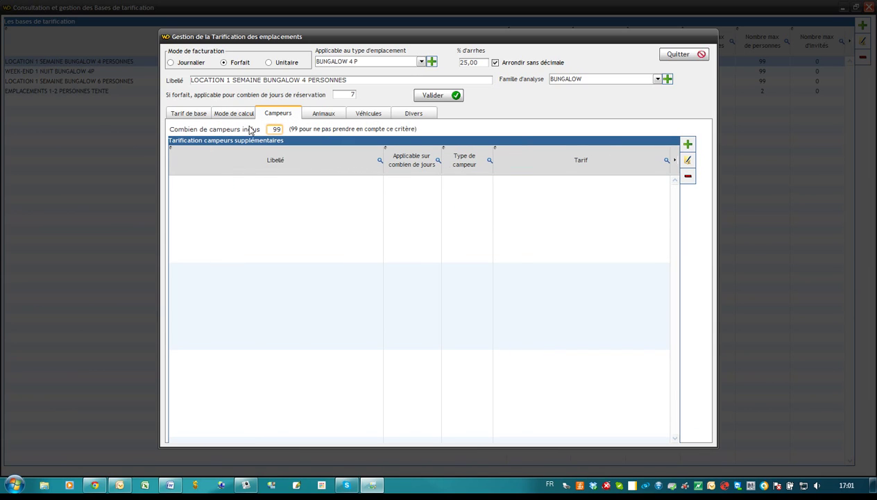
pyautogui.click(322, 118)
pyautogui.click(369, 118)
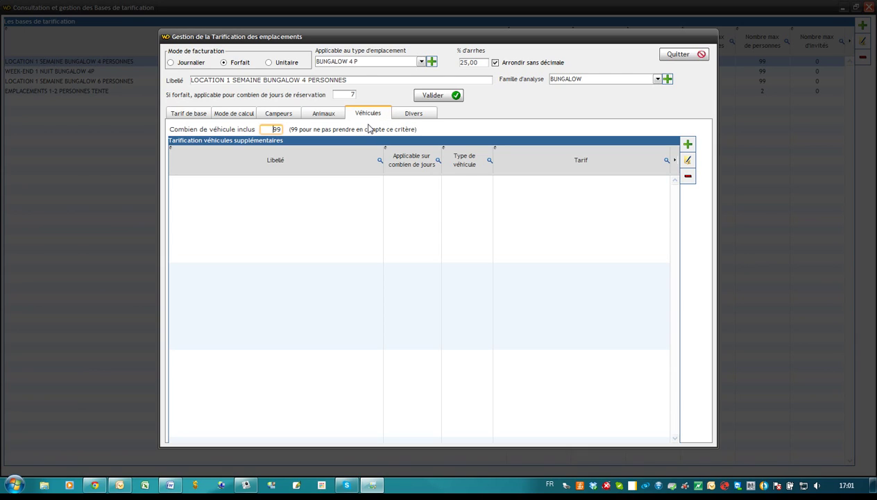
pyautogui.click(415, 115)
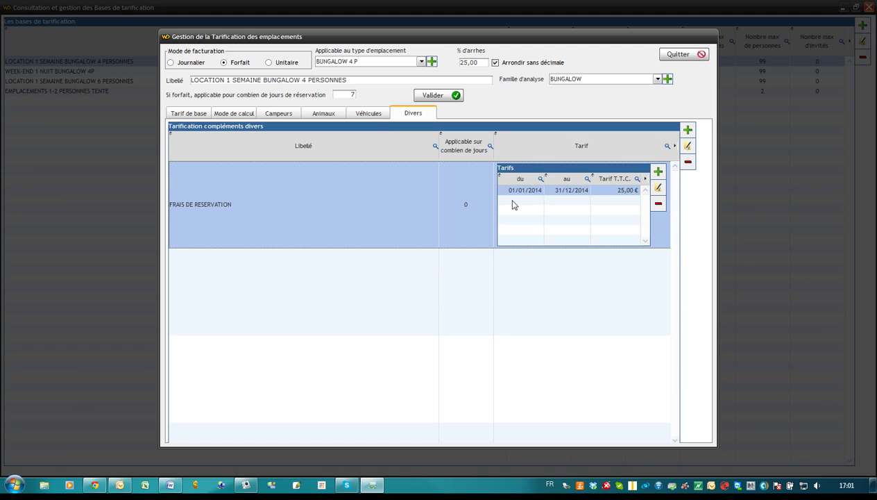
pyautogui.click(677, 56)
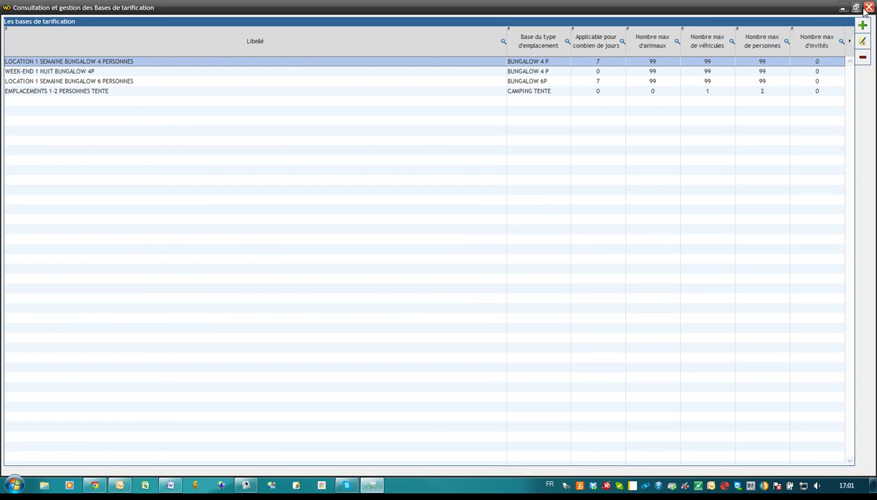
pyautogui.click(869, 7)
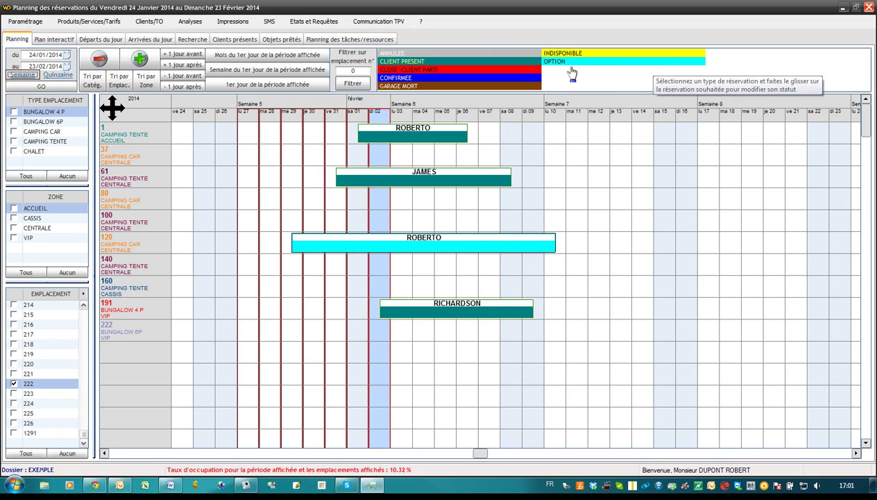